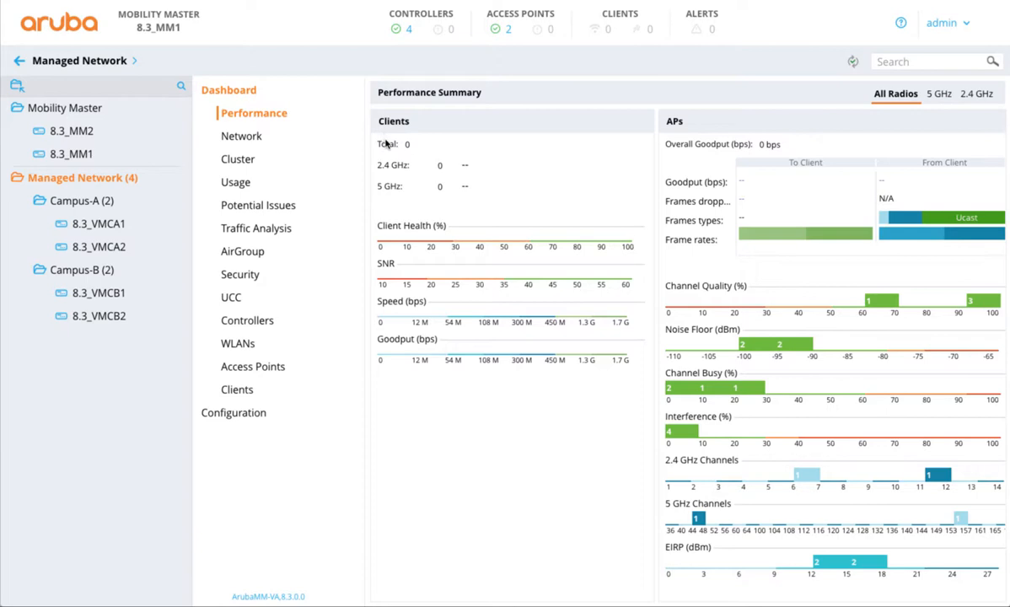
Step: Review the WLANs configured for the Campus-A and Campus-B groups
click(113, 201)
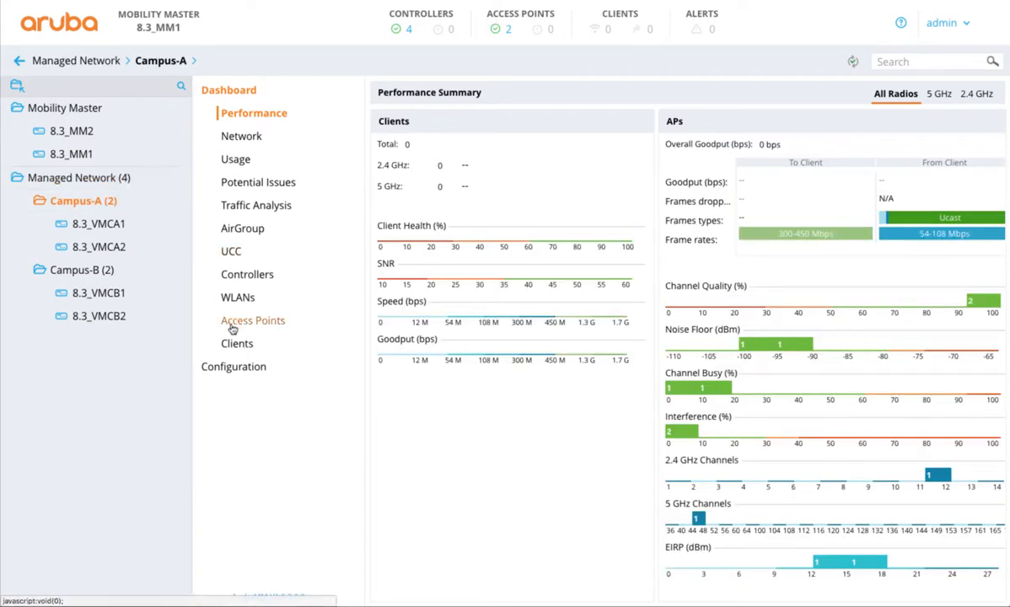
click(221, 365)
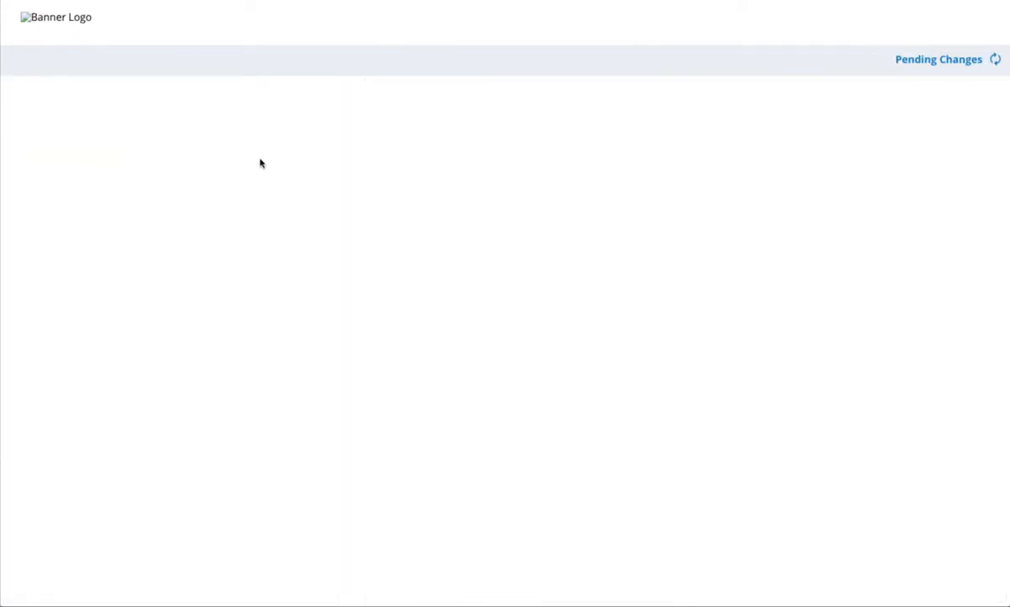
click(241, 136)
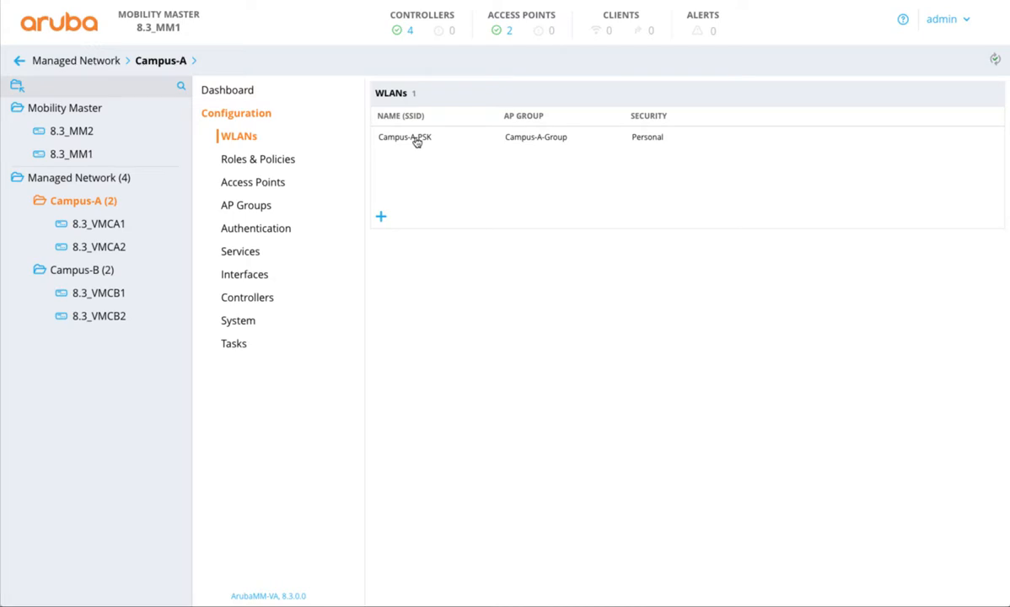
click(70, 270)
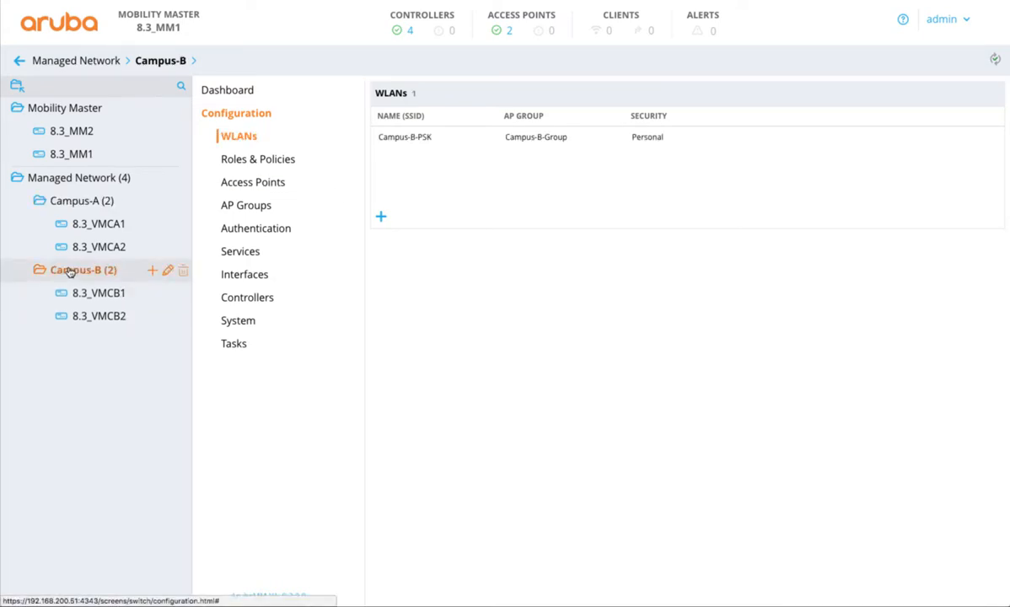
Step: Add a VLAN named GlobalEnterpriseSSID with ID 1 at the Managed Network level
click(74, 178)
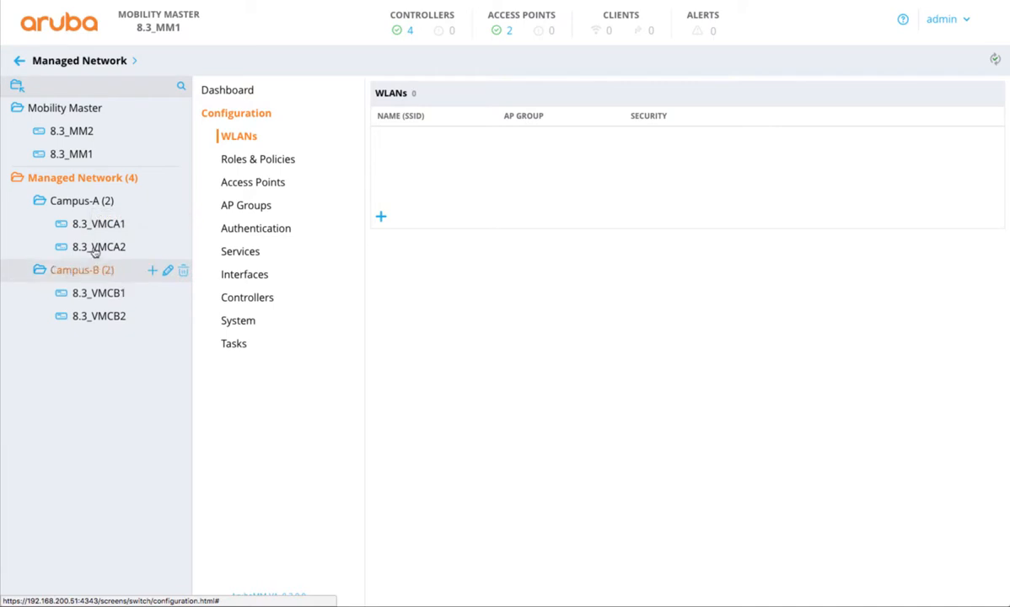
click(243, 276)
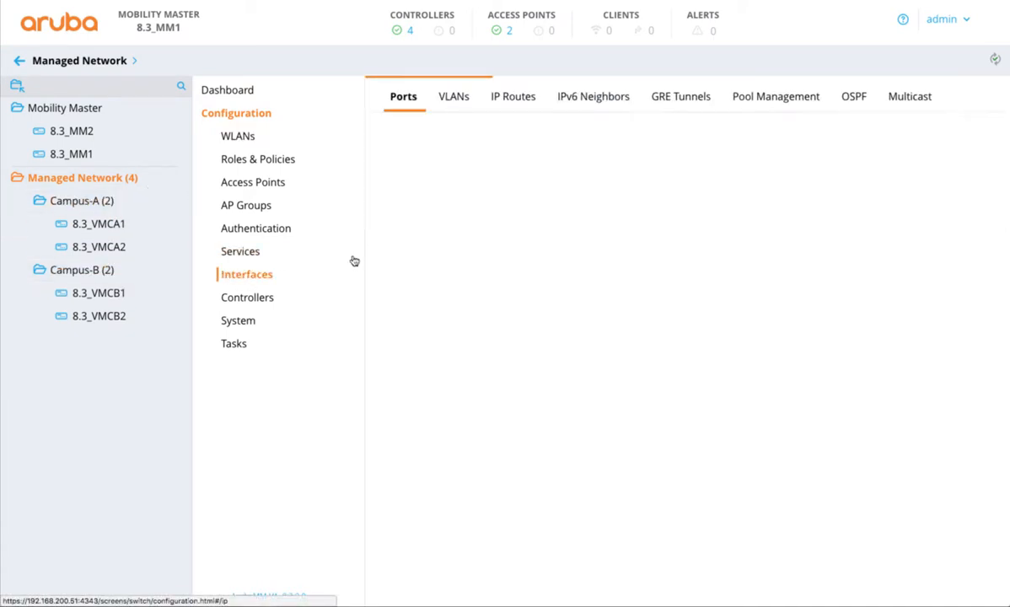
click(454, 97)
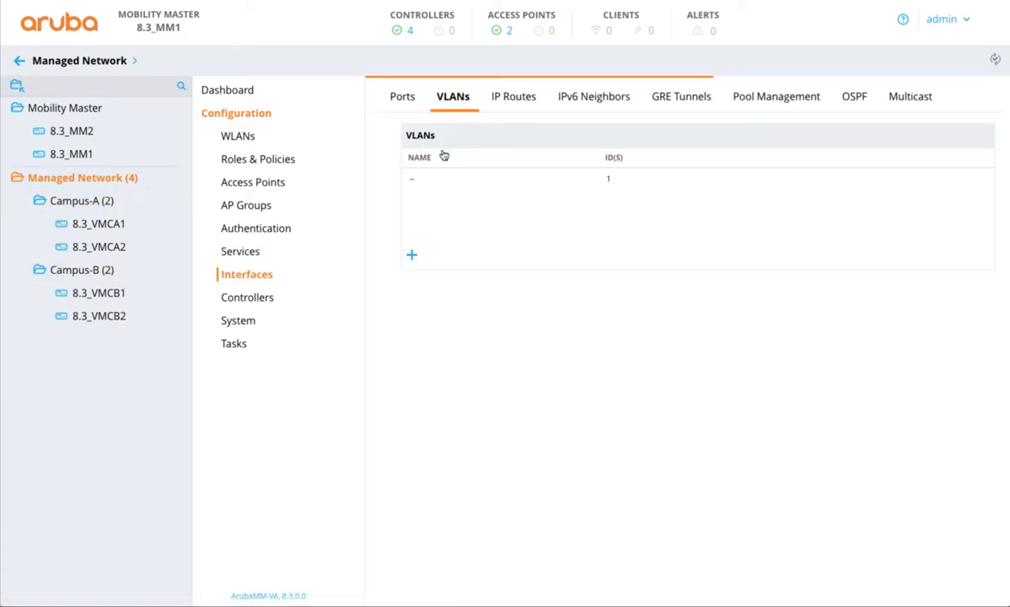
click(411, 257)
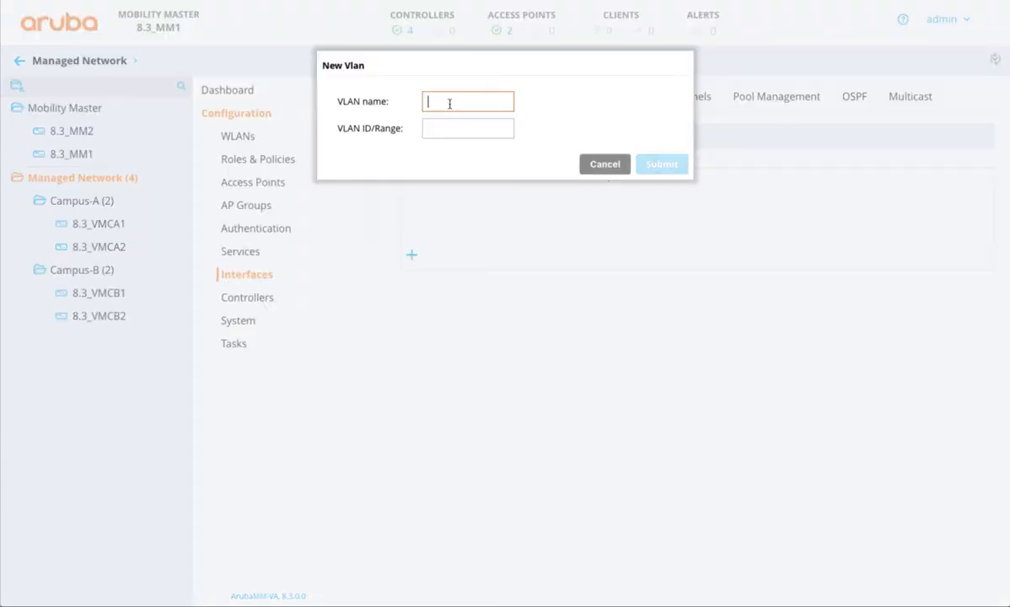
text(Glob)
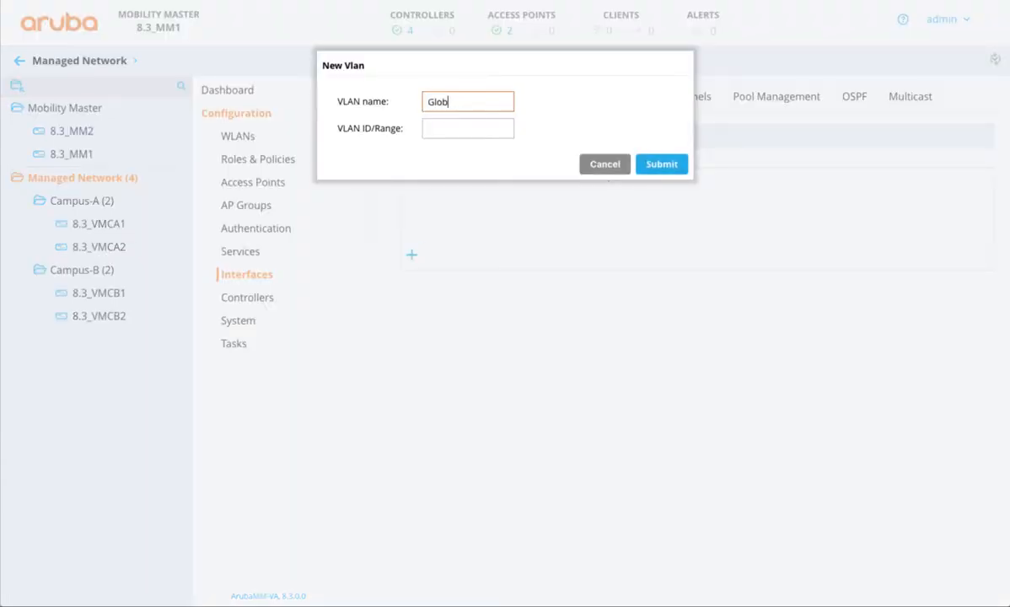
text(alEnterpriseSSID)
click(455, 128)
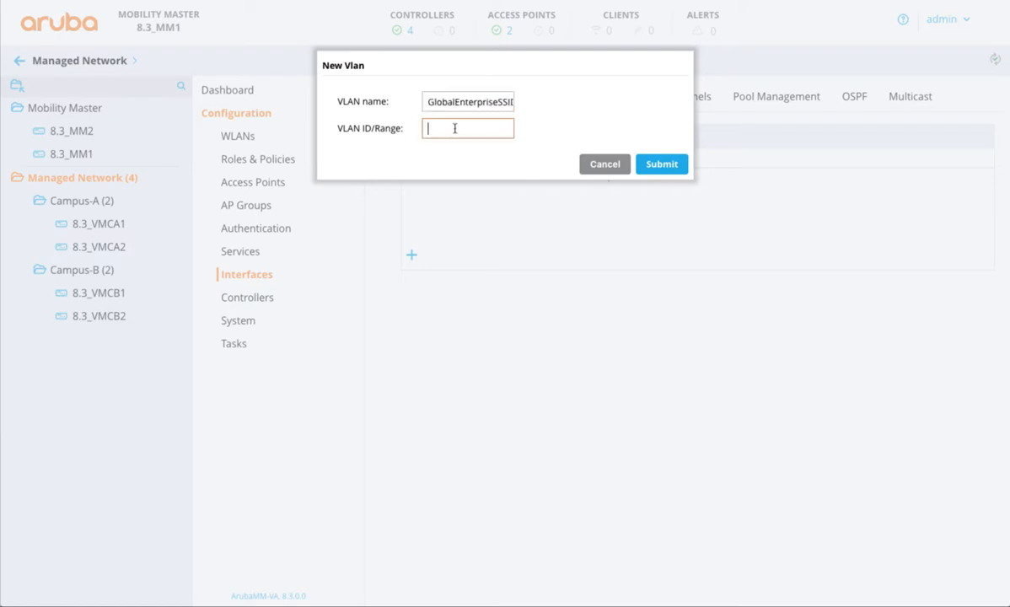
text(1)
click(659, 163)
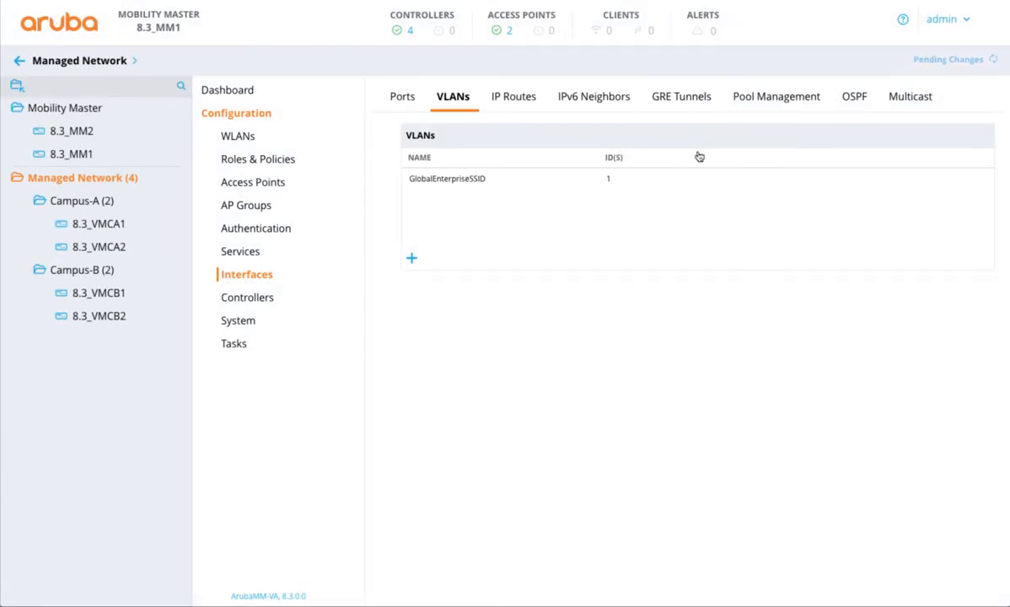
Step: Deploy the pending Managed Network changes and open the VLAN list of the Campus-A group
click(930, 61)
click(711, 179)
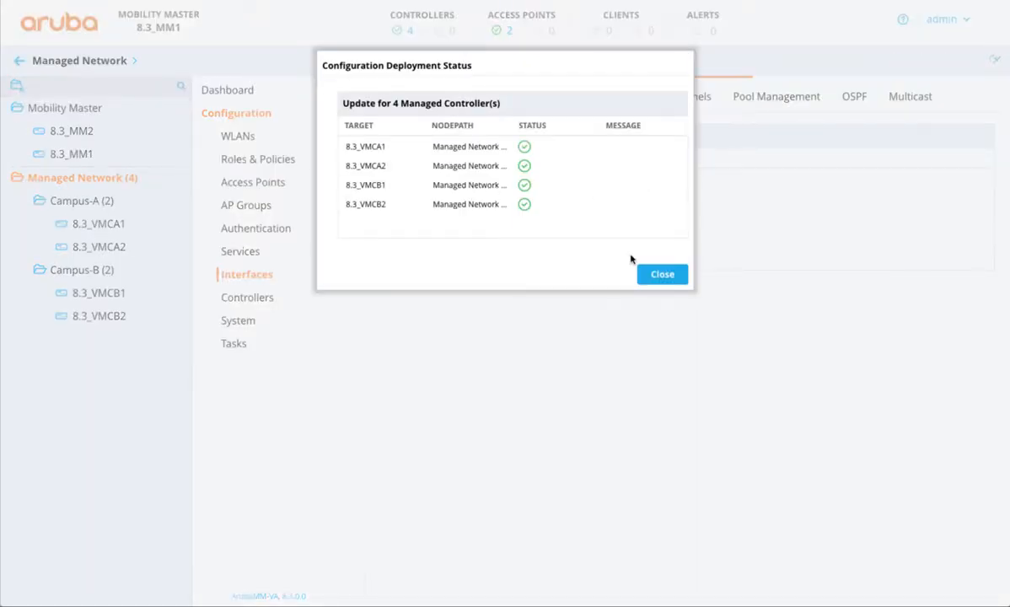
click(649, 272)
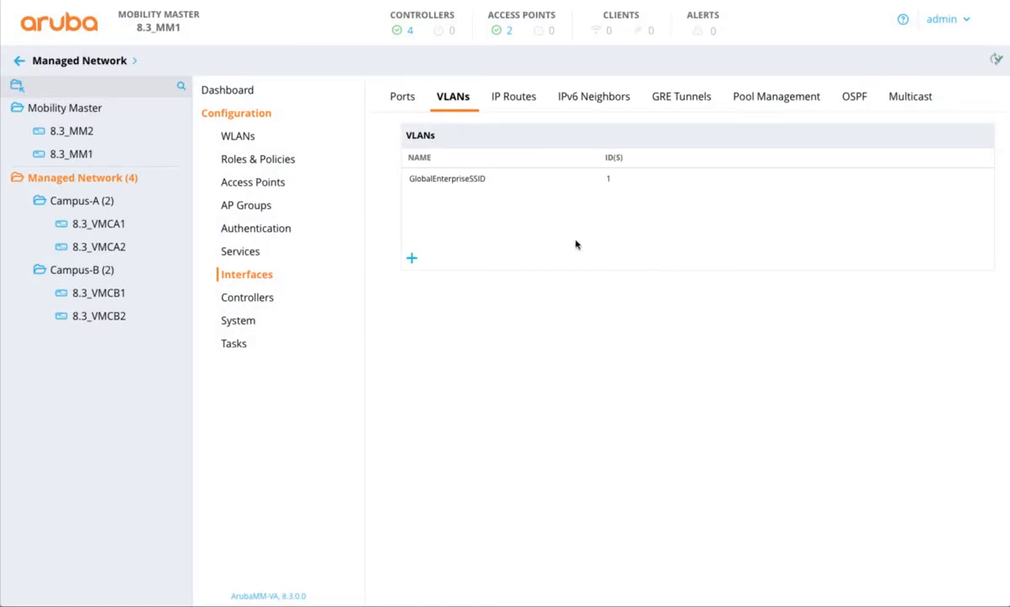
click(96, 205)
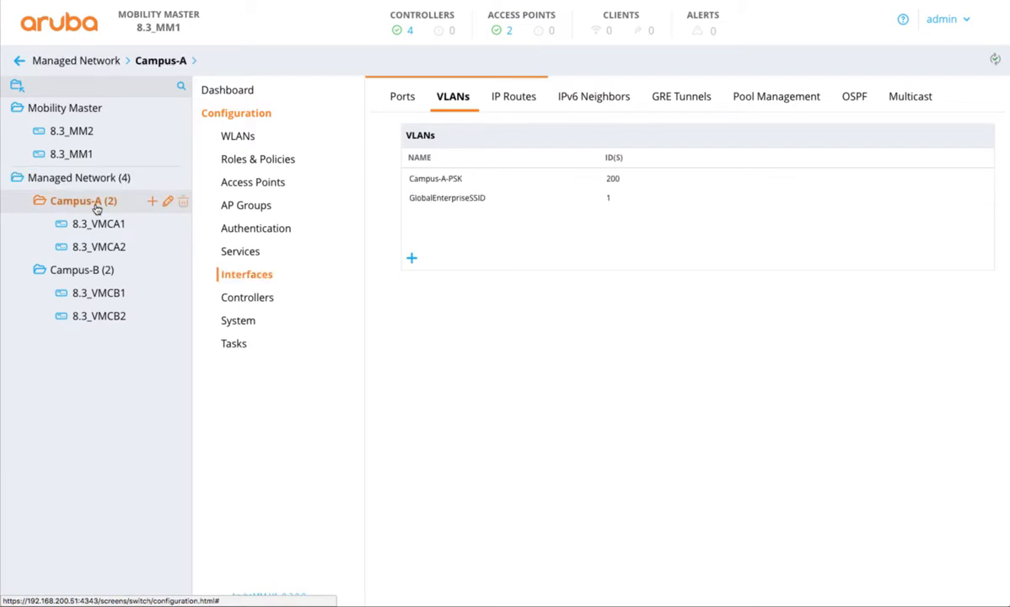
click(454, 199)
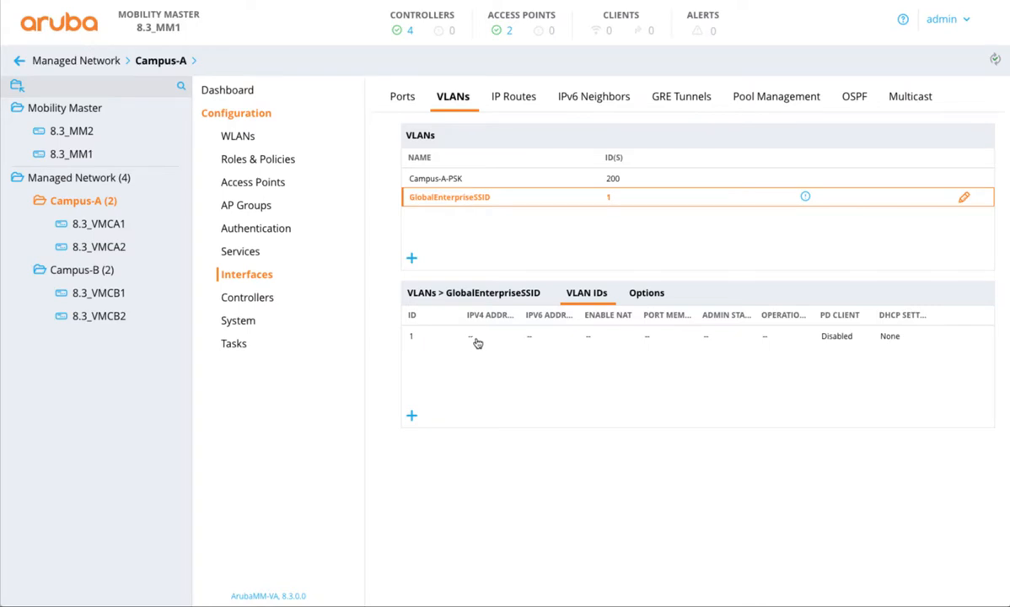
click(411, 416)
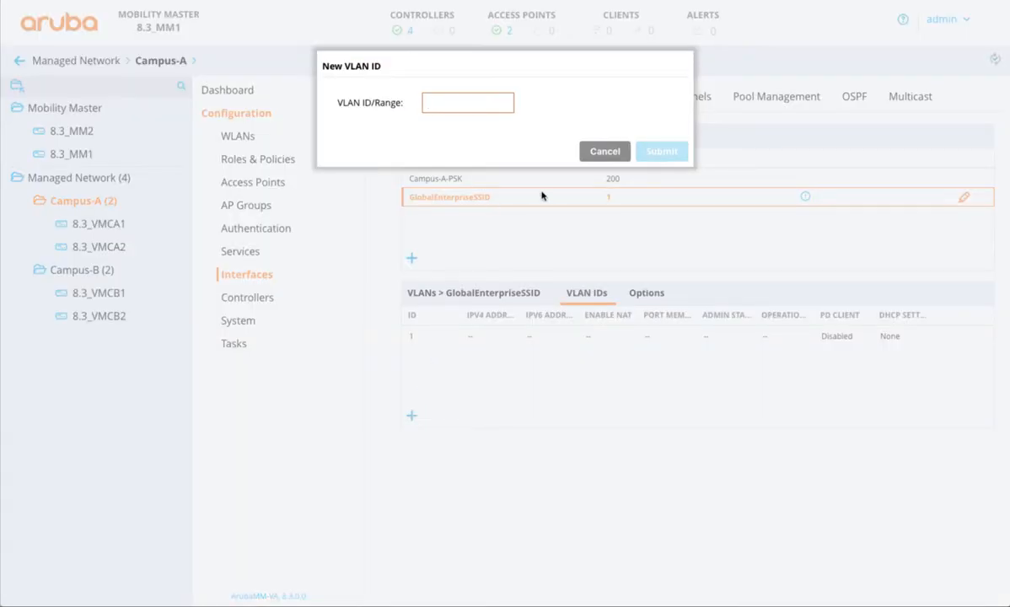
click(612, 149)
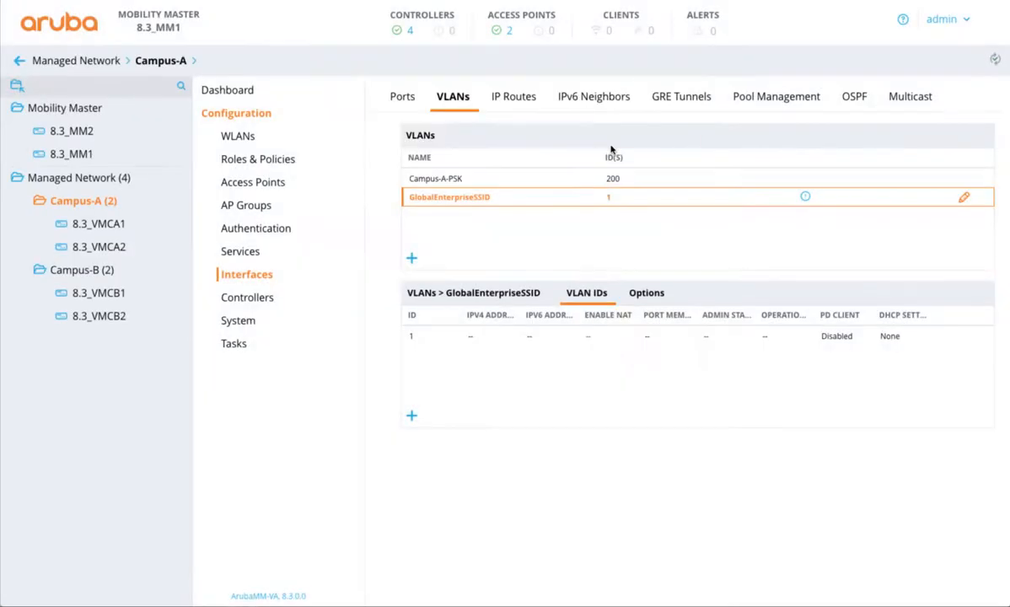
Step: Add a VLAN named GlobalEnterpriseSSID with ID 200 to the Campus-A group
click(412, 261)
text(Glo)
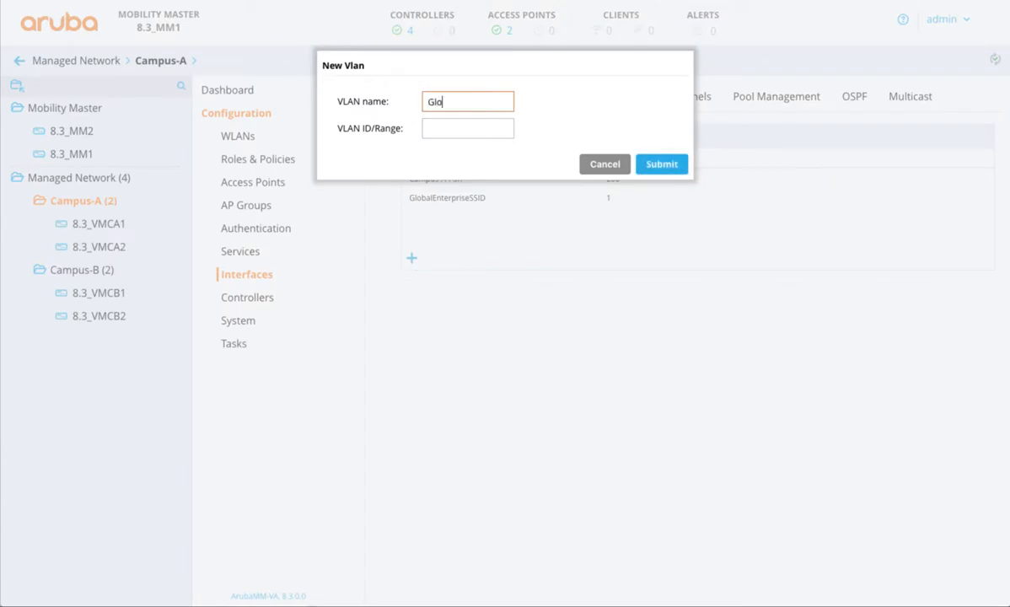
text(balEnterpriseSSID)
key(Tab)
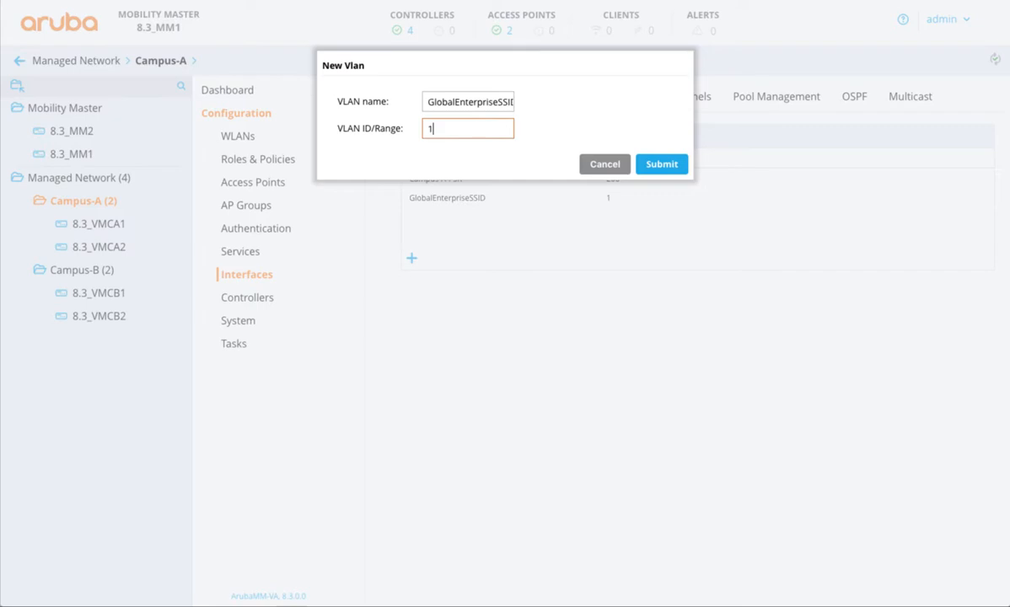
click(655, 168)
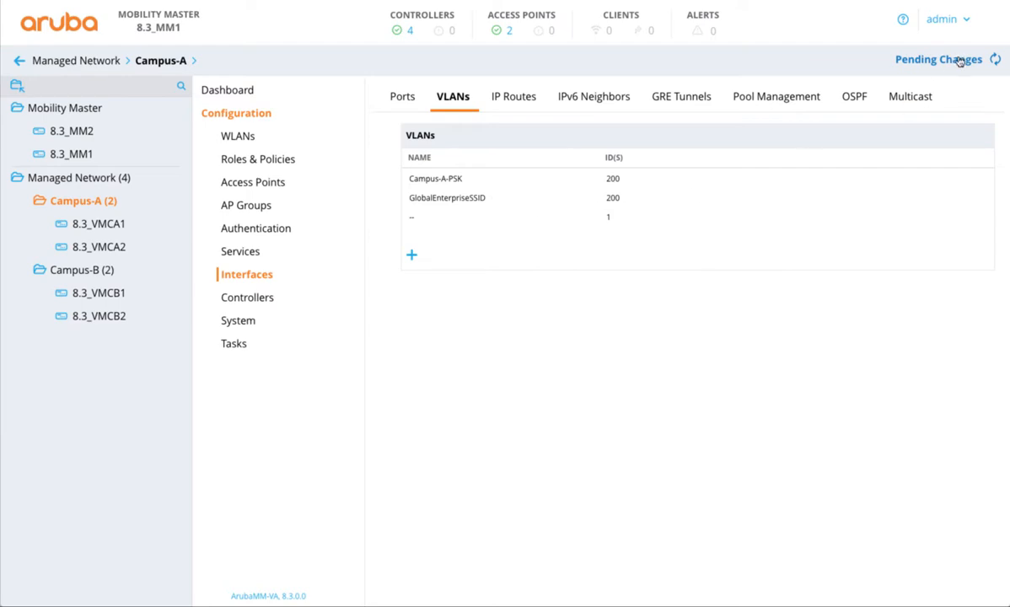
Step: Add a VLAN named GlobalEnterpriseSSID with ID 150 to the Campus-B group
click(96, 269)
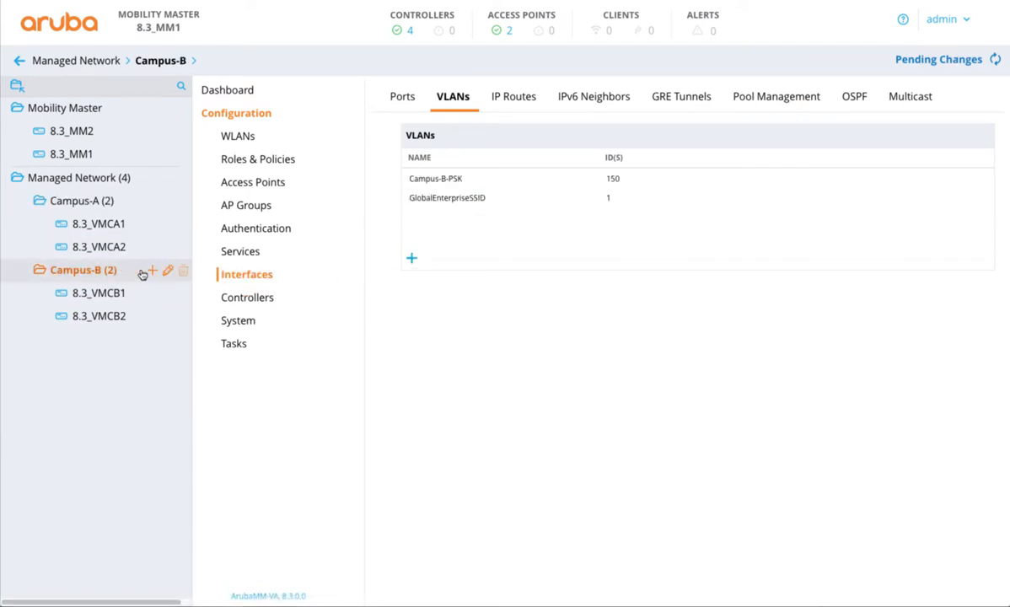
click(412, 262)
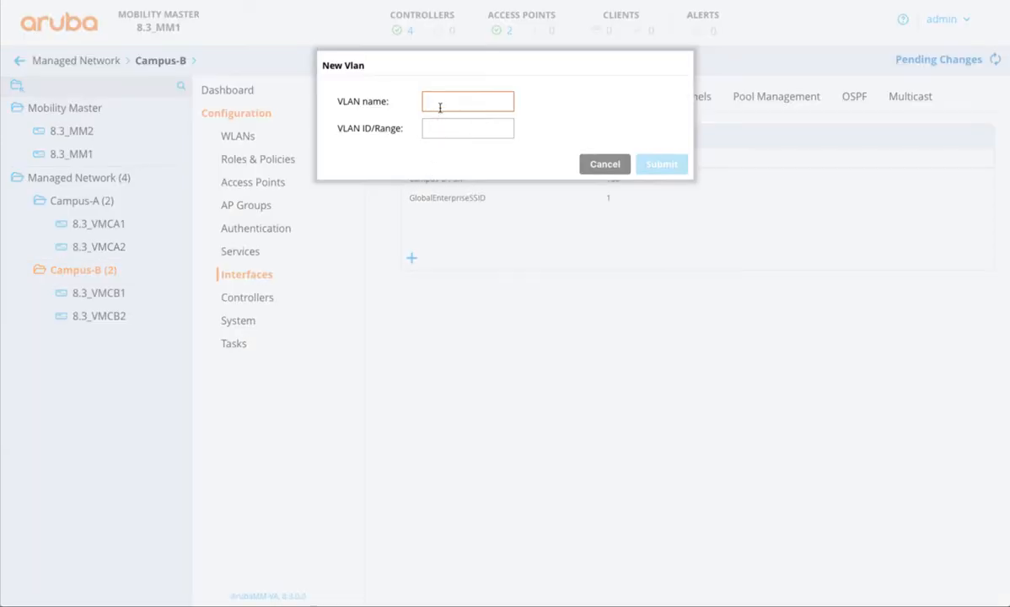
text(GlobalEn)
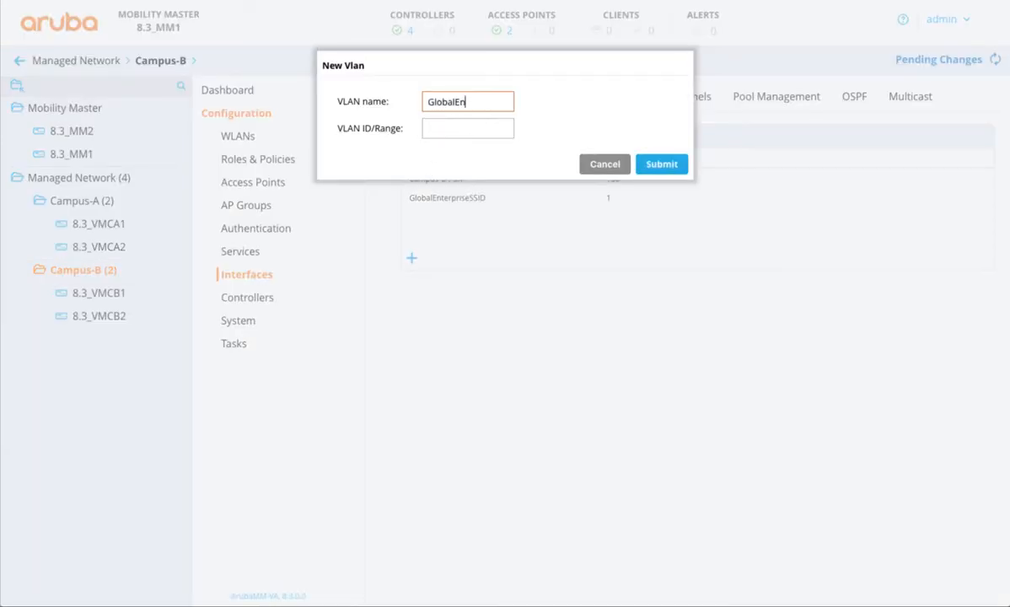
text(terpriseSSID)
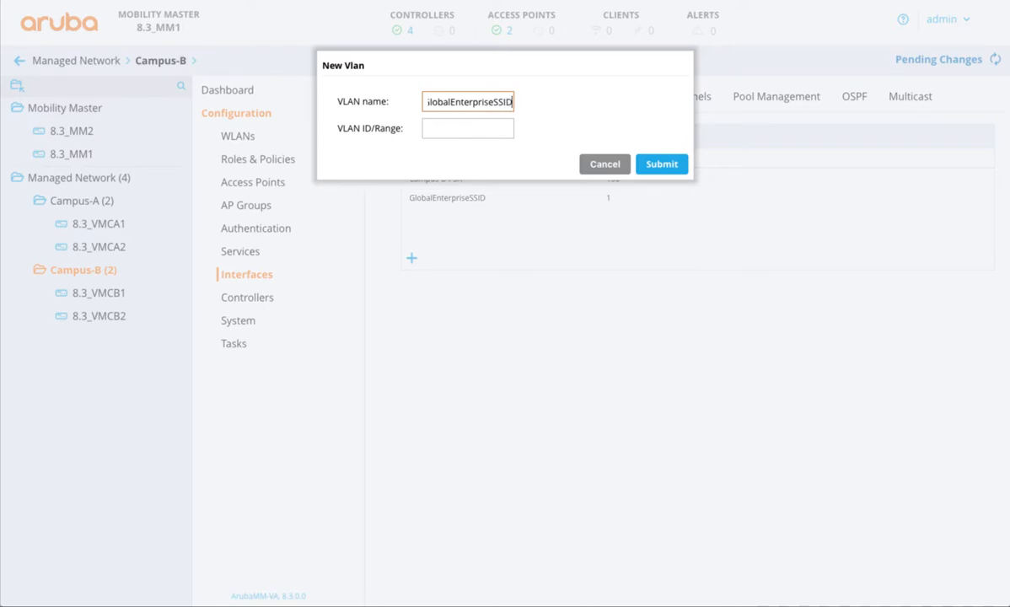
click(442, 128)
text(150)
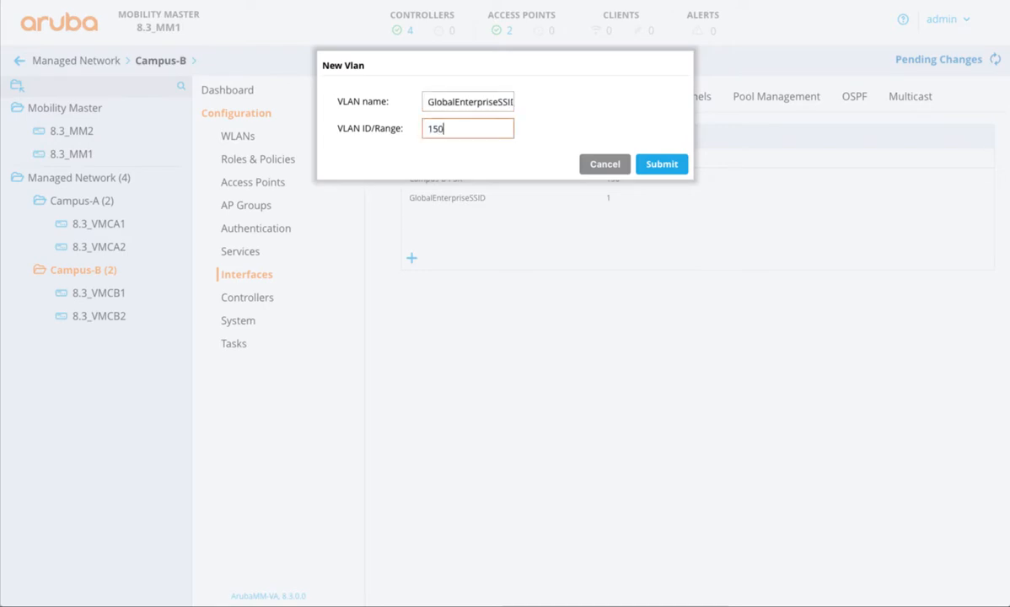
click(662, 163)
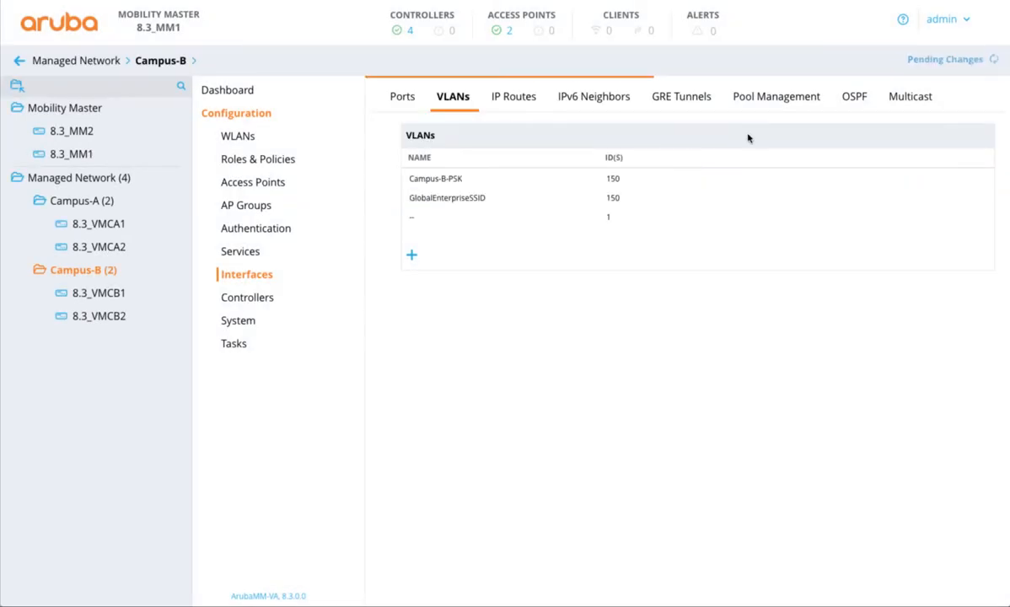
Step: Deploy the pending campus VLAN changes to the managed controllers and check Campus-A's VLAN list
click(940, 61)
click(714, 201)
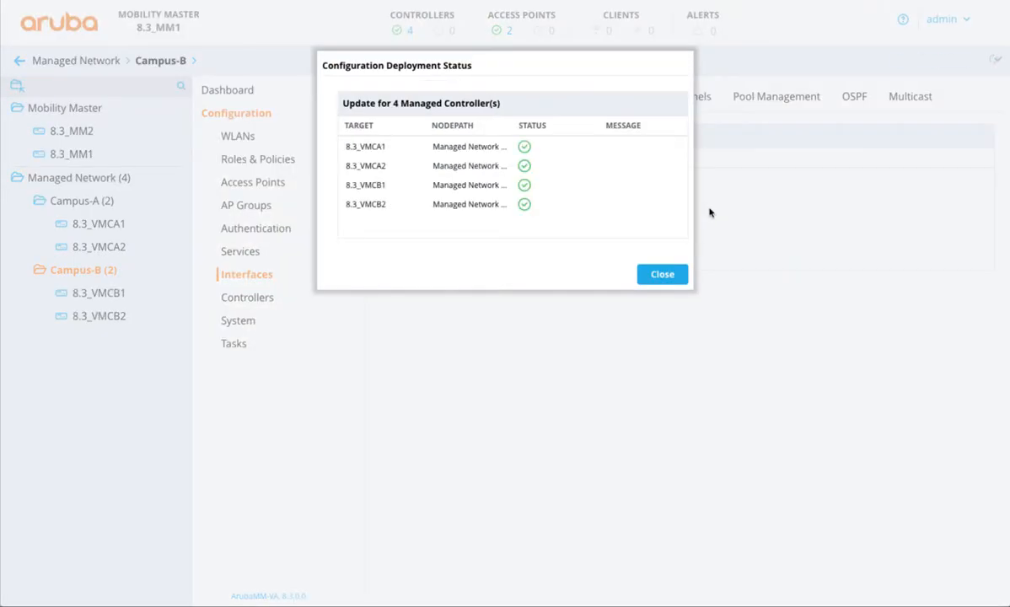
click(662, 275)
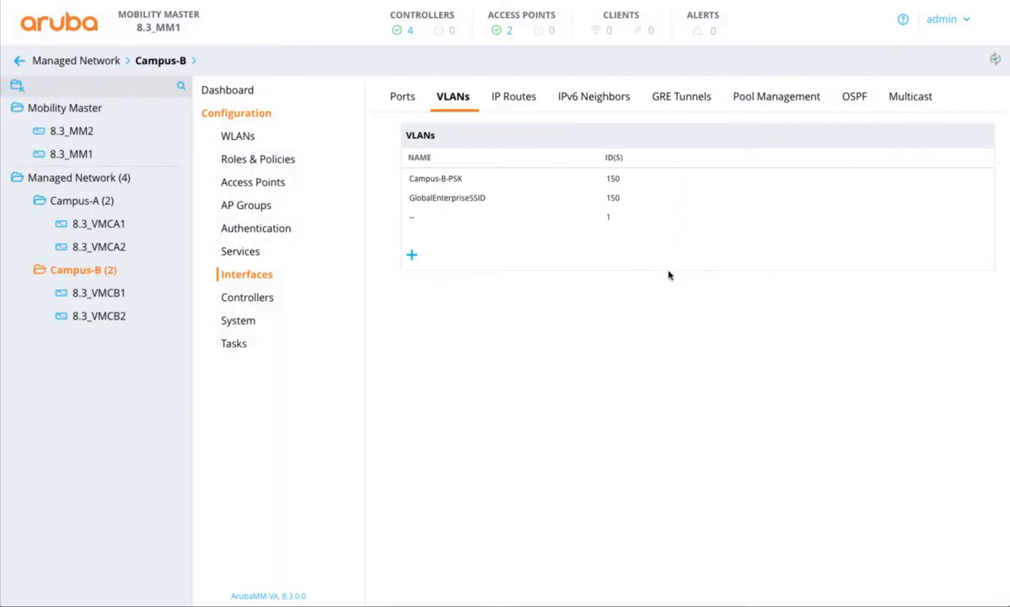
click(84, 203)
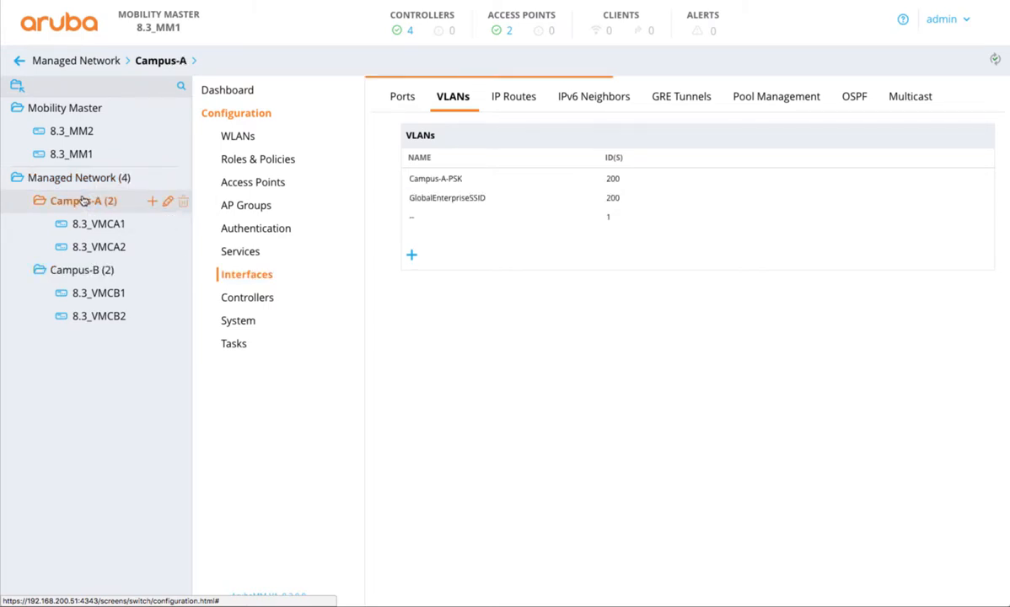
Step: Examine the server options of the Clearpass RADIUS server in the Managed Network authentication settings
click(84, 186)
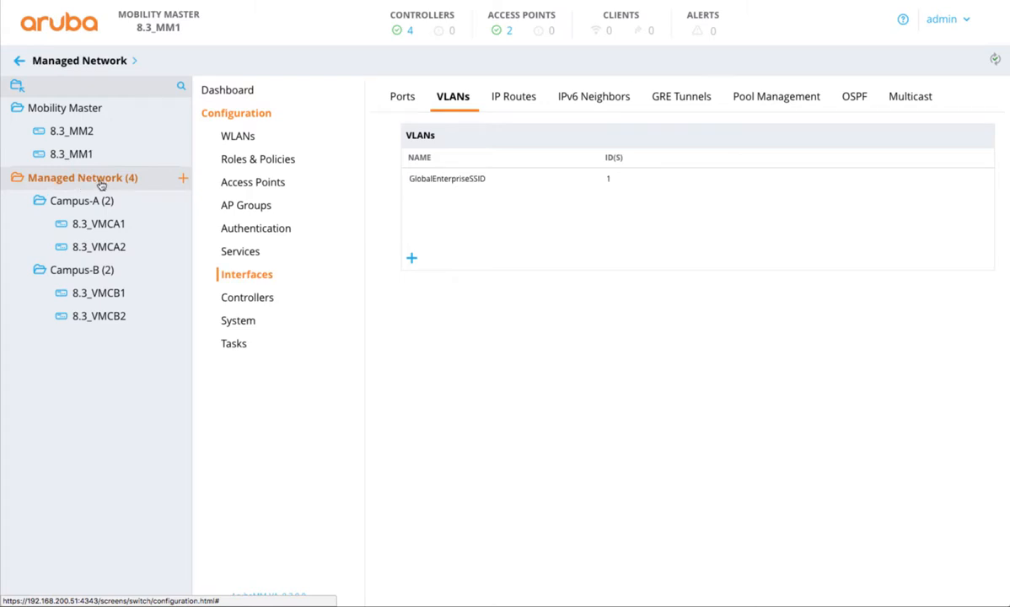
click(251, 227)
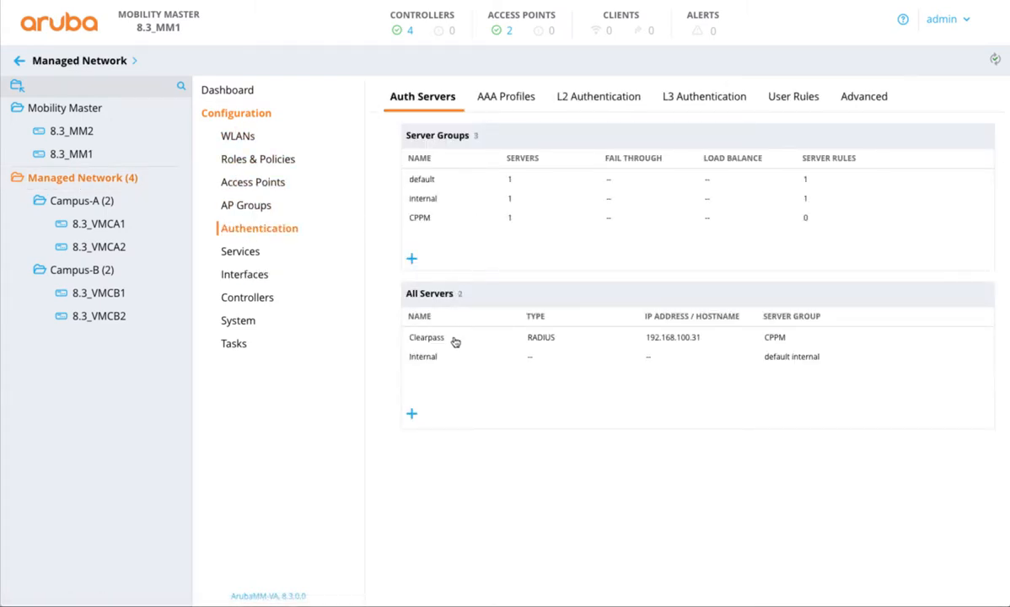
click(445, 340)
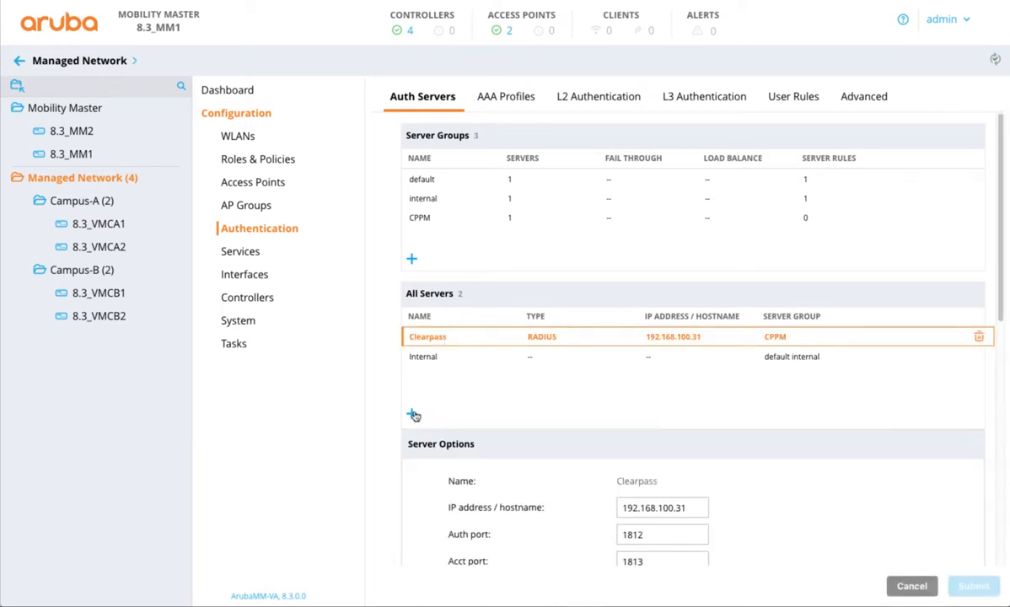
scroll(688, 478, down, 1)
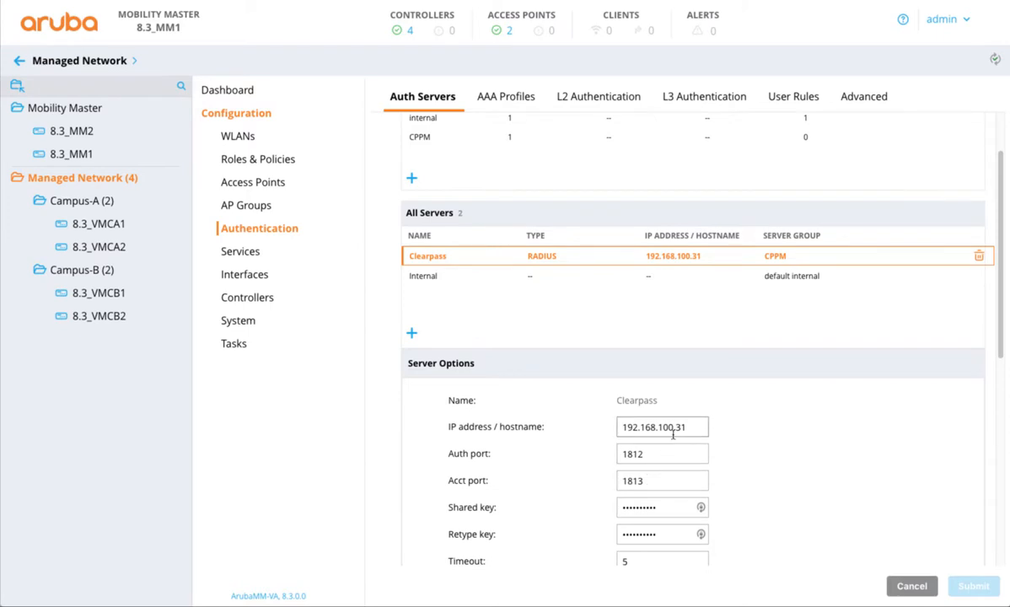
scroll(675, 434, down, 2)
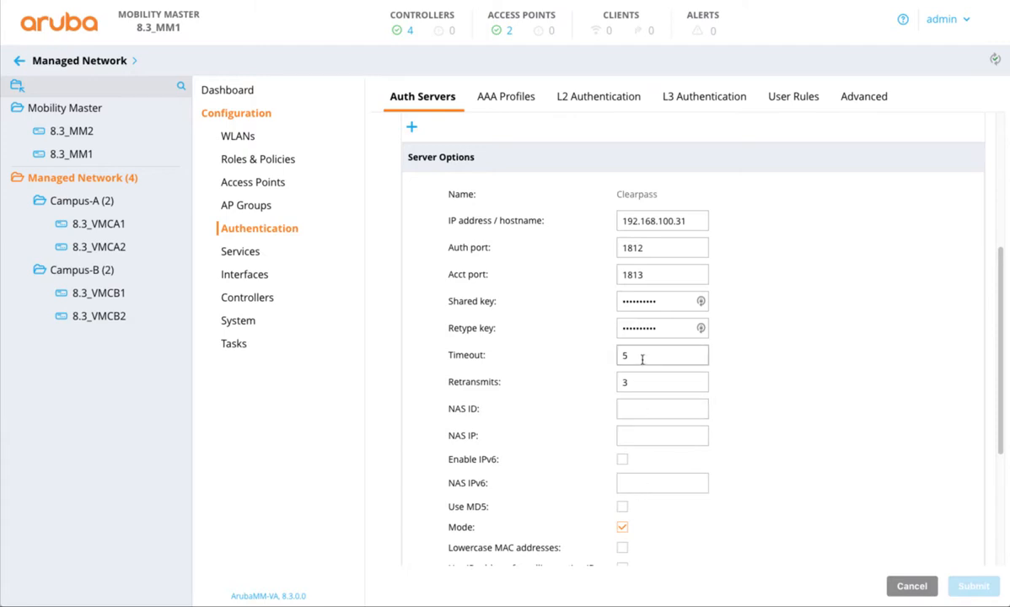
scroll(641, 360, down, 3)
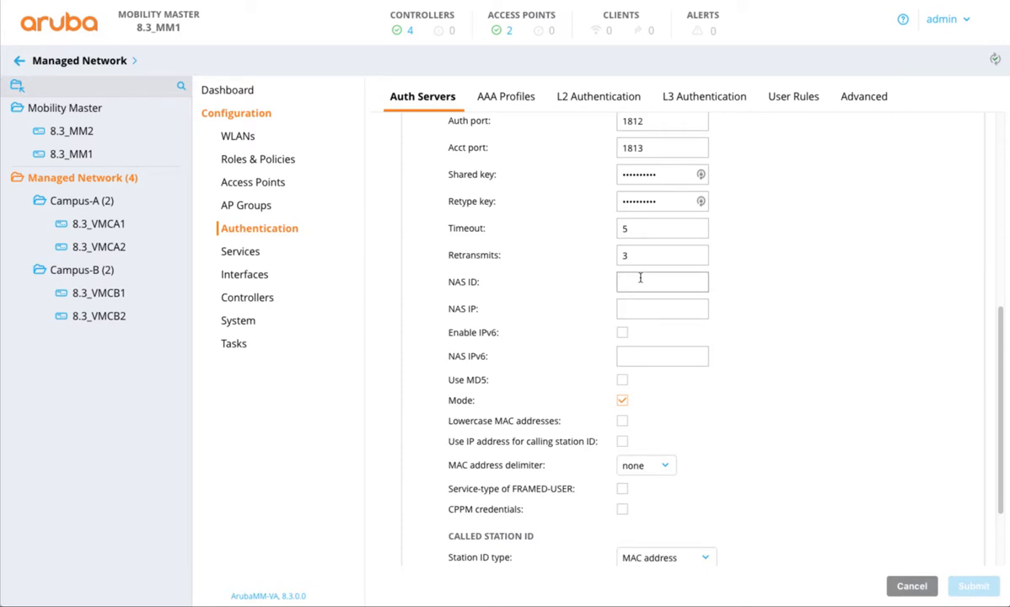
Step: Start a new Managed Network WLAN named GlobalEnterpriseSSID for employee use, broadcast on the default AP group
click(902, 585)
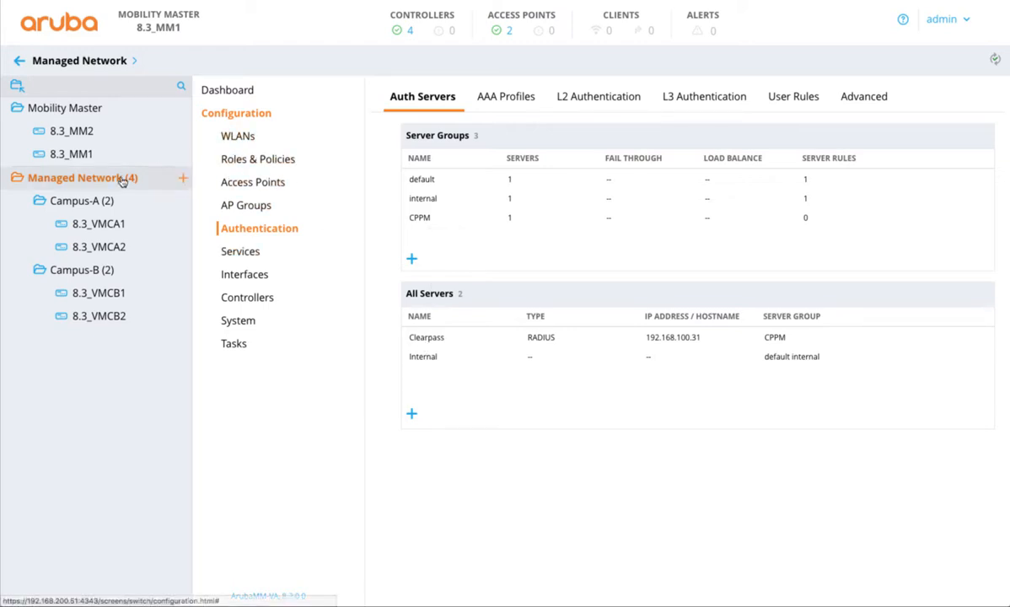
click(239, 137)
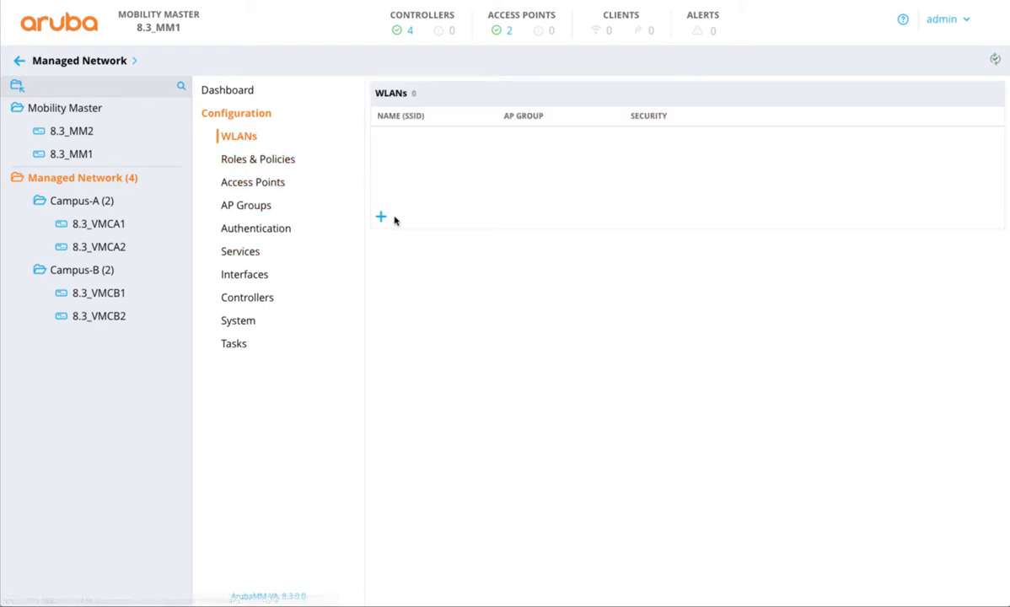
click(380, 218)
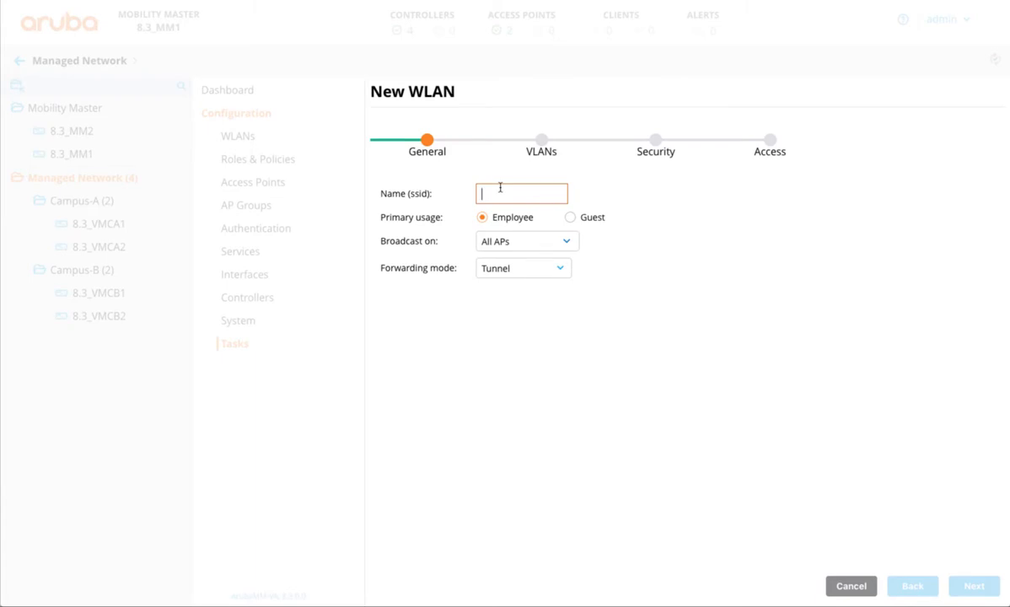
text(GlobalEnterpris)
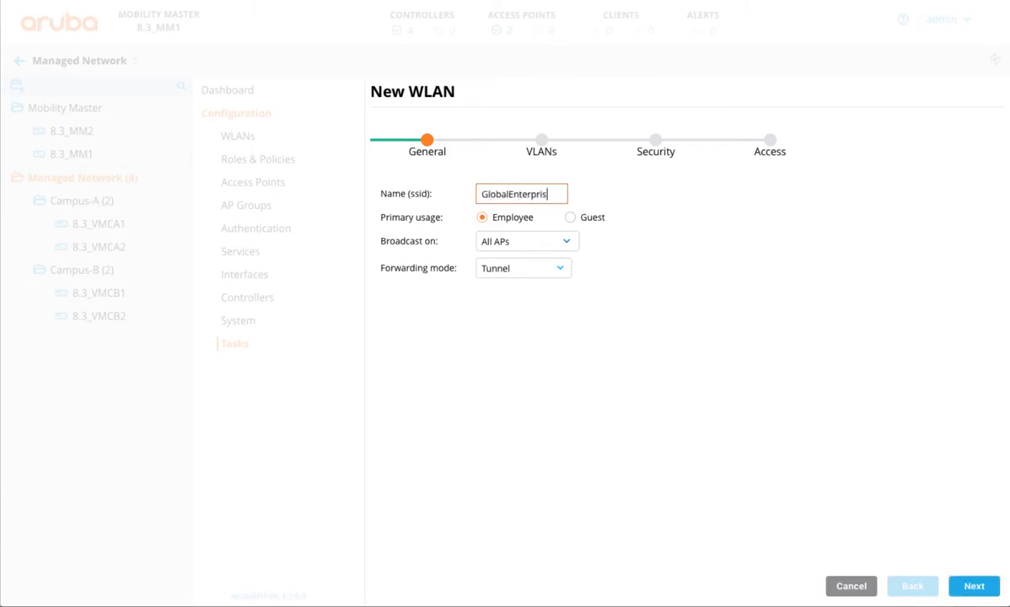
text(eSSID)
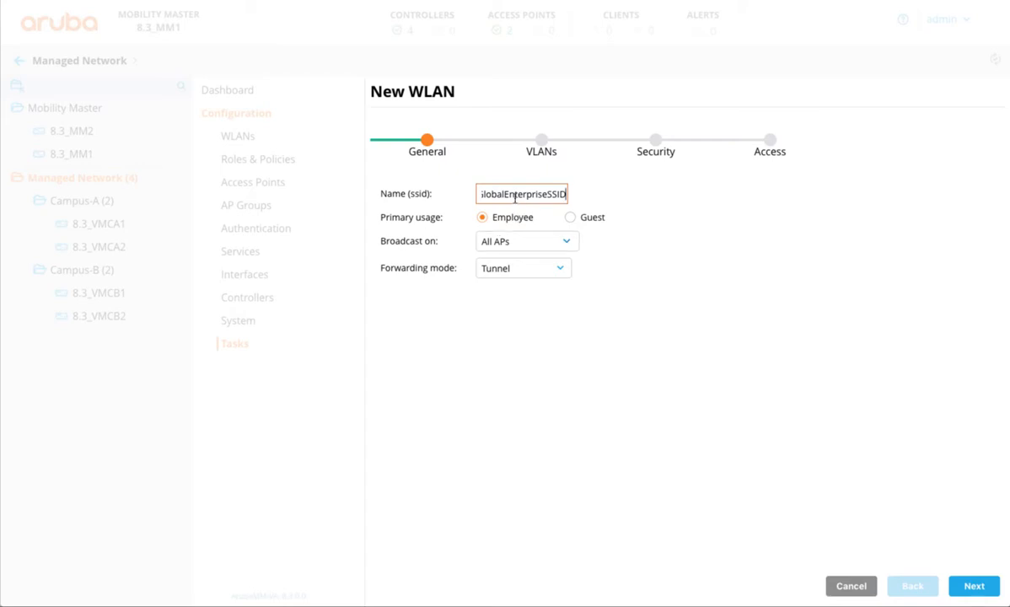
click(511, 244)
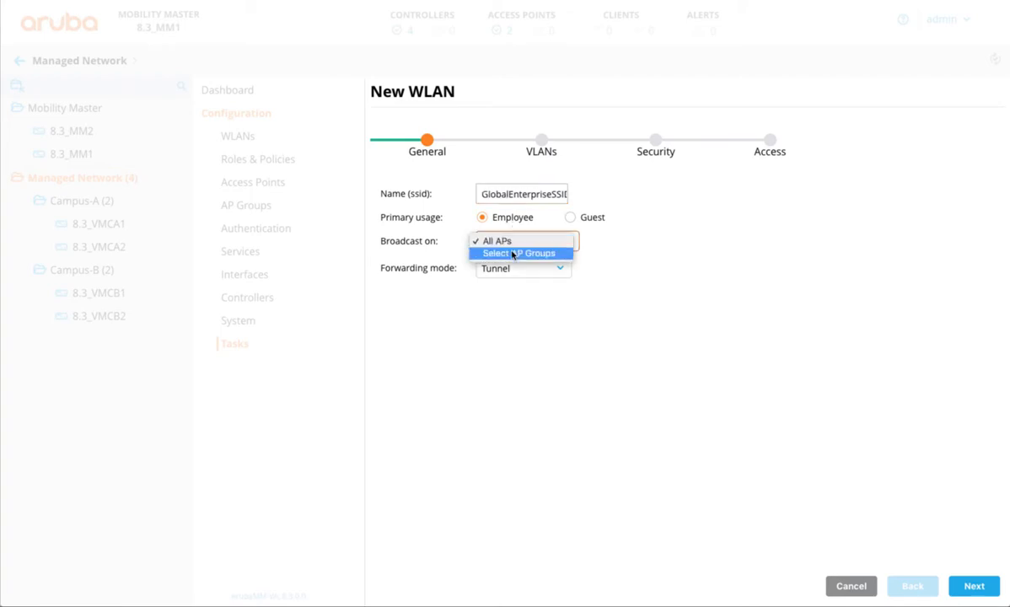
click(512, 254)
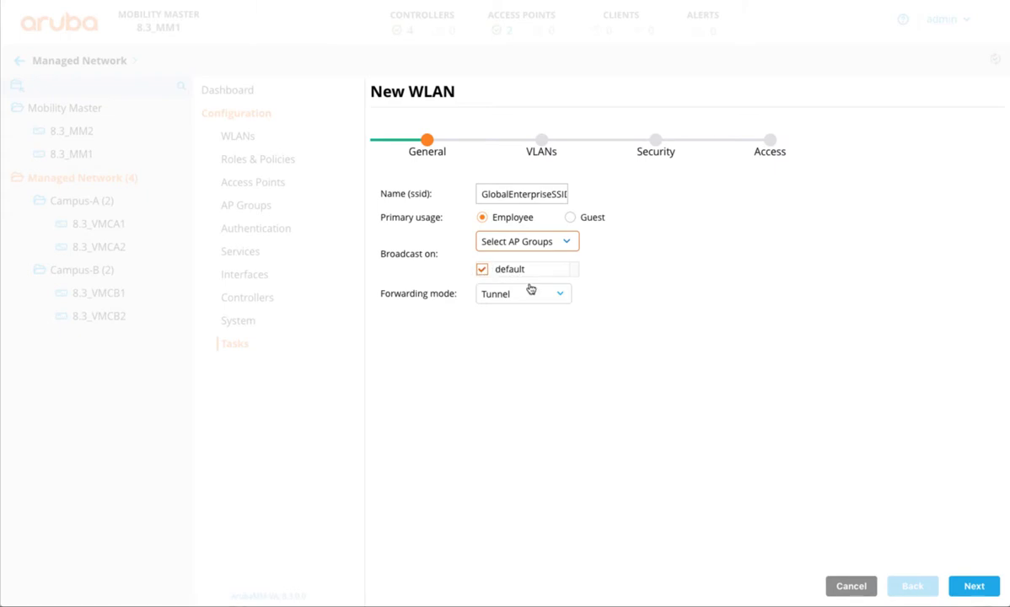
click(970, 587)
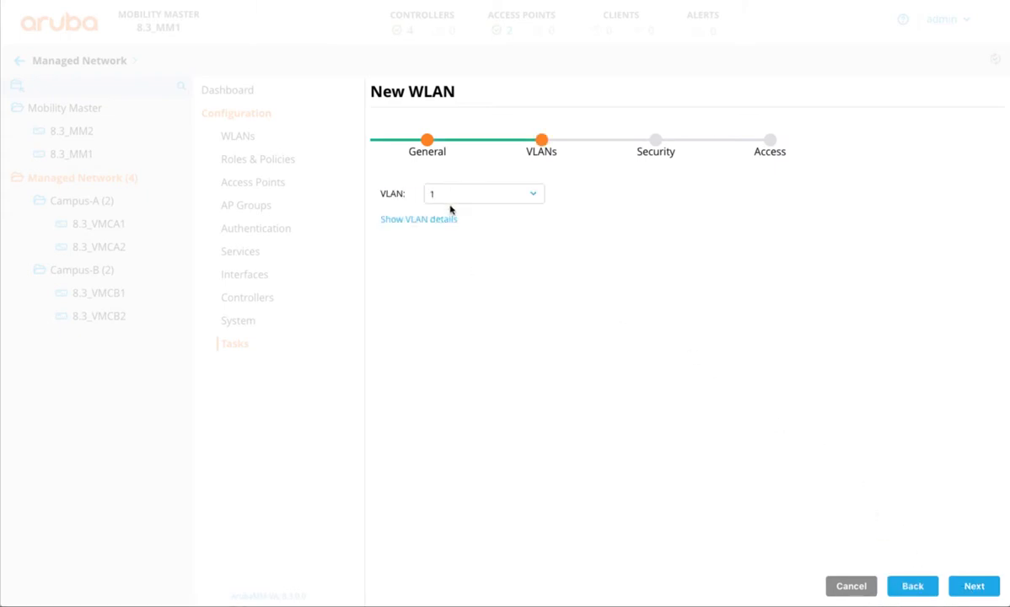
Step: Assign the GlobalEnterpriseSSID VLAN to the new WLAN and add Clearpass as its authentication server
click(453, 200)
click(456, 207)
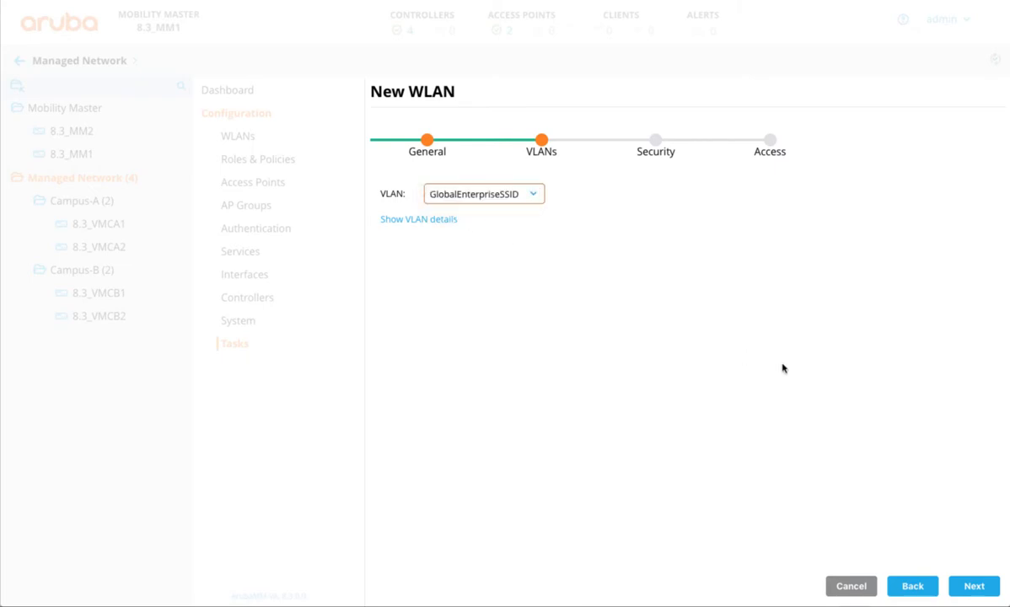
click(969, 594)
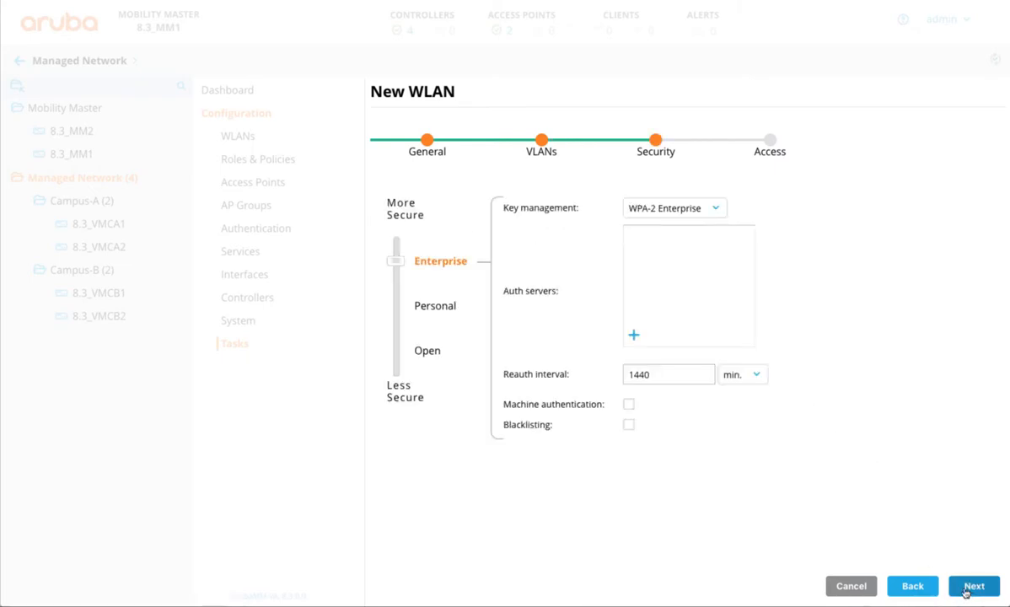
click(634, 335)
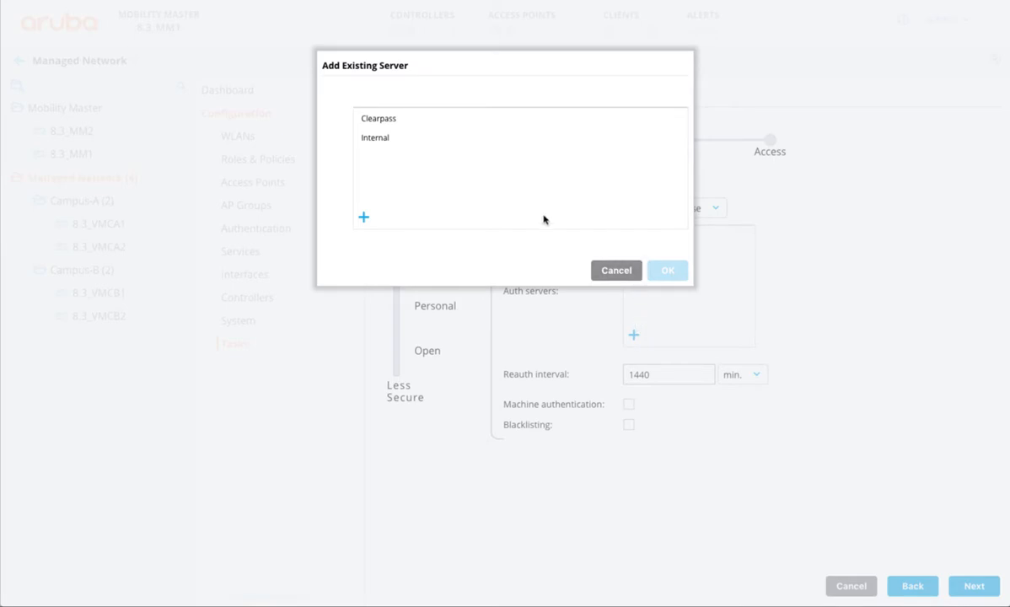
click(364, 118)
click(666, 271)
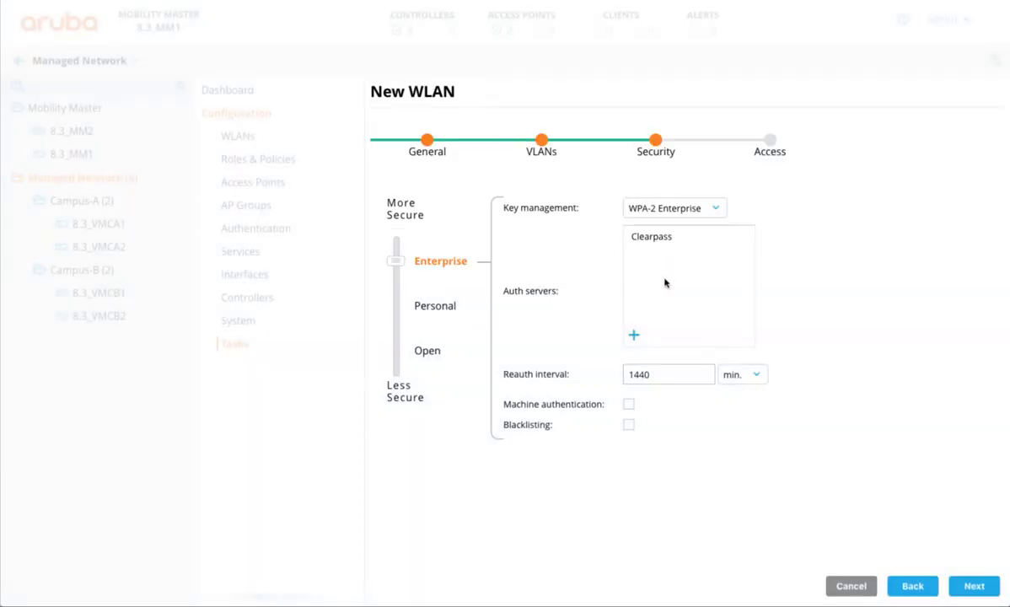
click(974, 584)
Step: Set the new WLAN's default role to authenticated and finish creating it
click(542, 191)
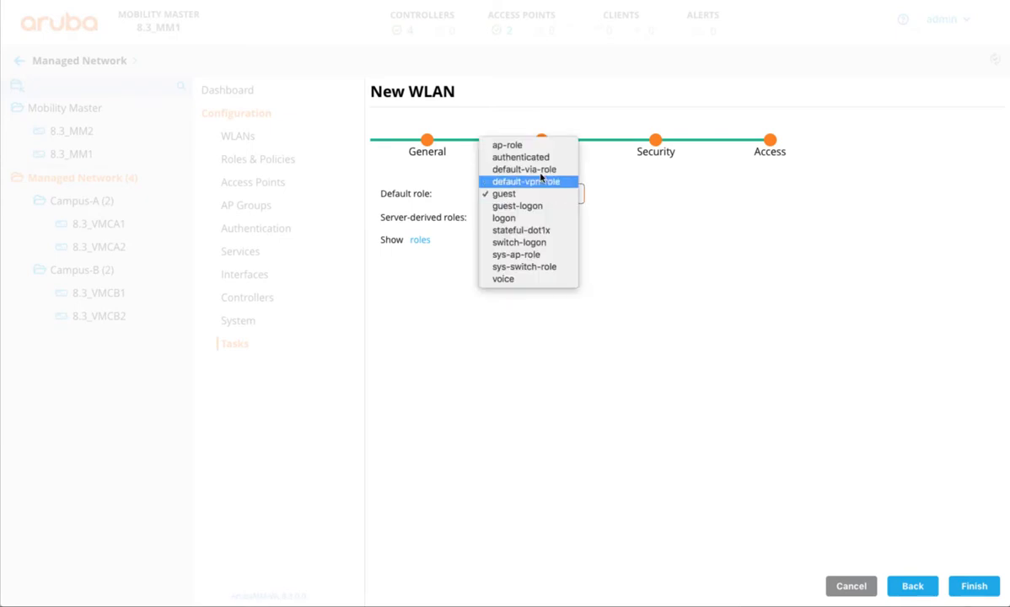
click(515, 157)
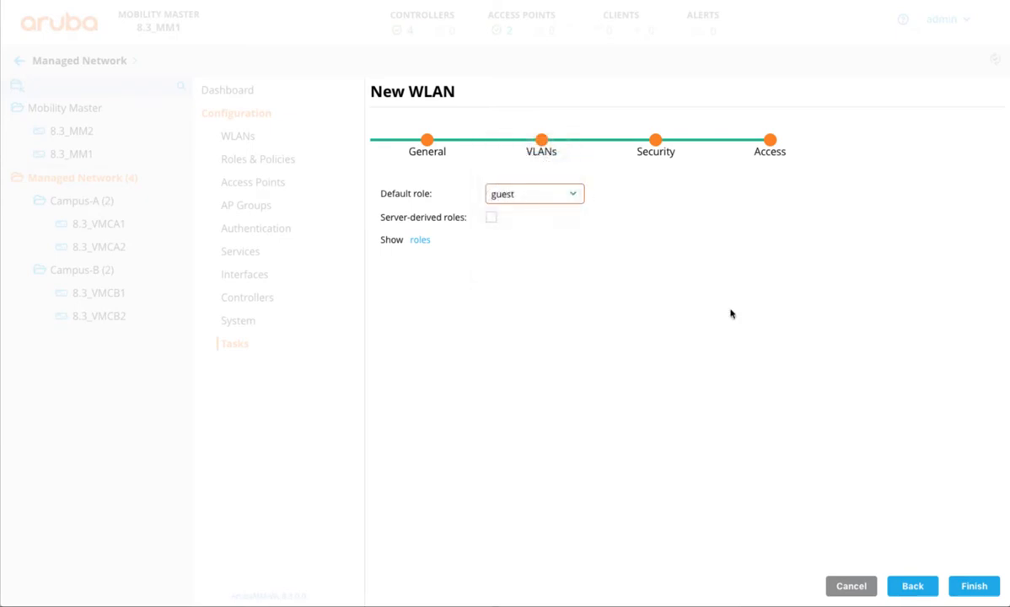
click(975, 587)
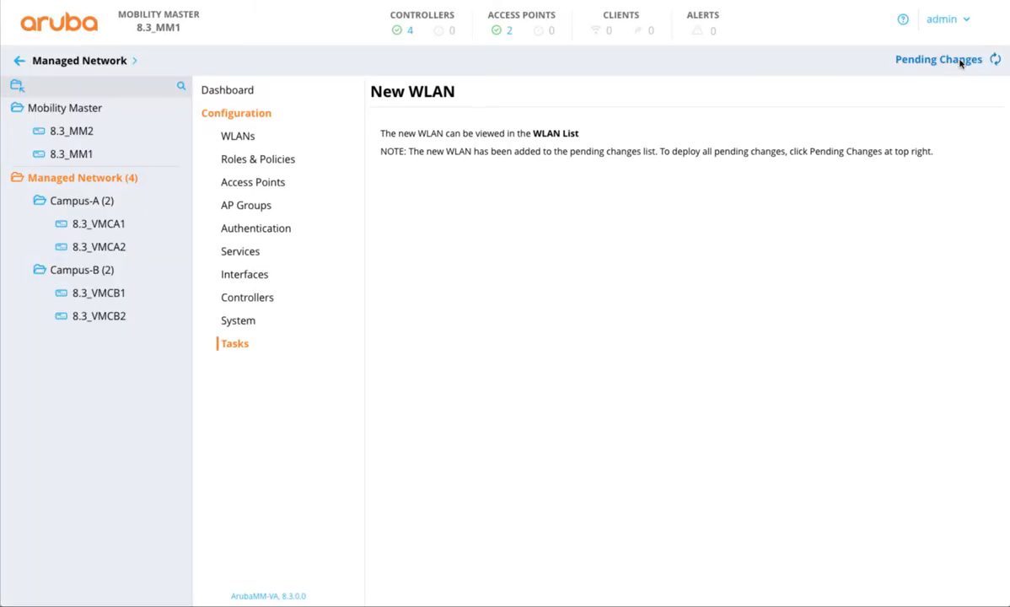
Step: Deploy the pending changes for the new WLAN to the Managed Network controllers
click(962, 60)
click(727, 181)
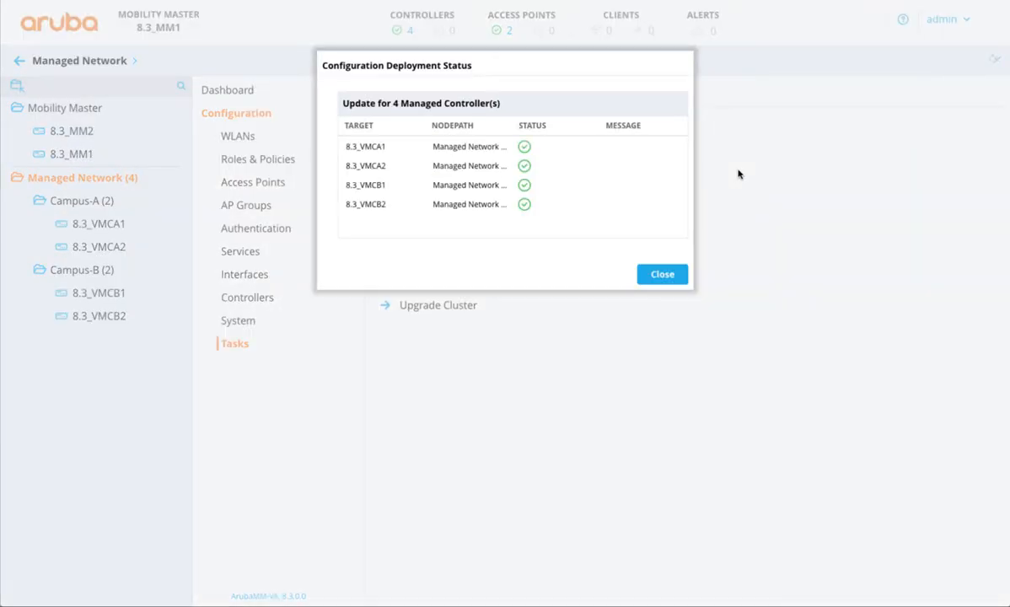
click(662, 275)
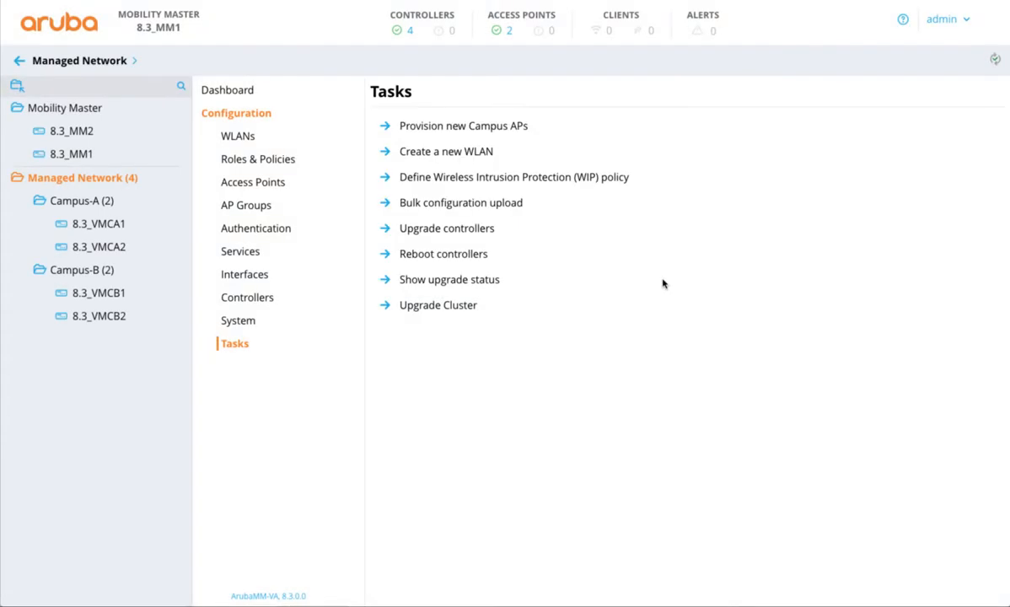
Step: Add the GlobalEnterpriseSSID virtual AP to the WLANs of Campus-A-Group in the Campus-A AP groups
mouse_move(185, 228)
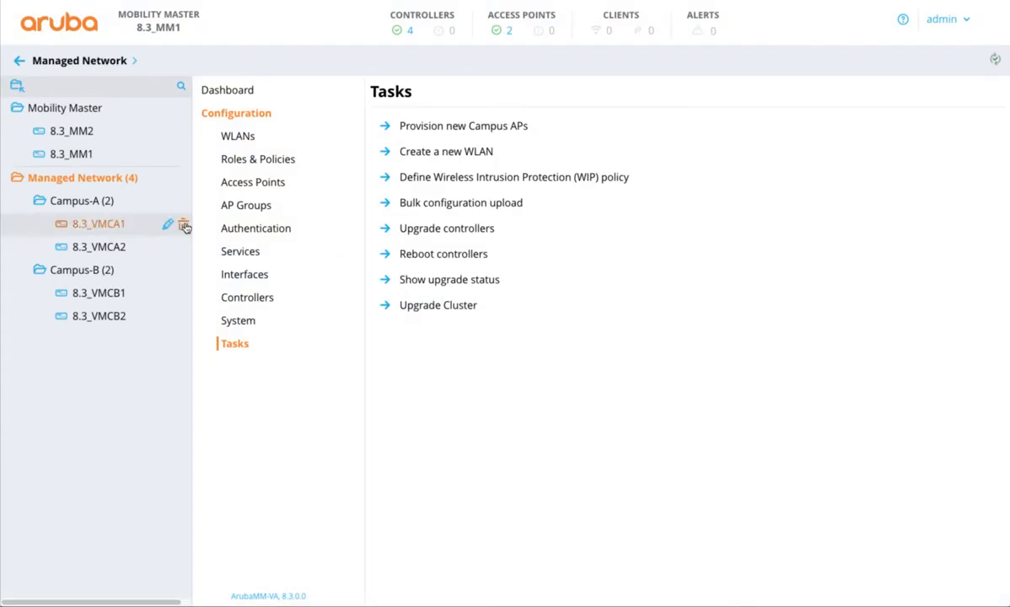
click(111, 204)
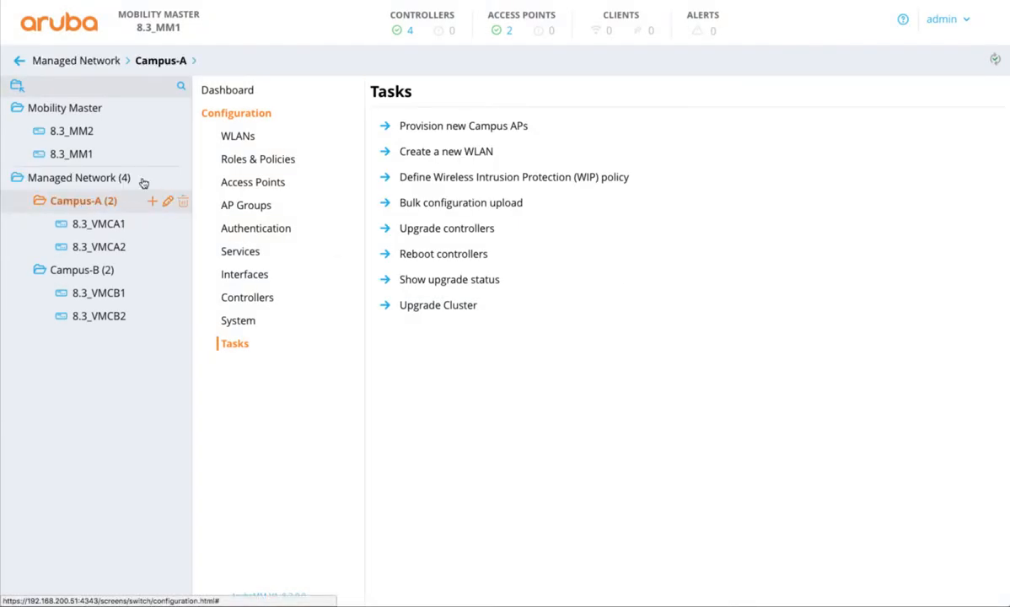
click(229, 205)
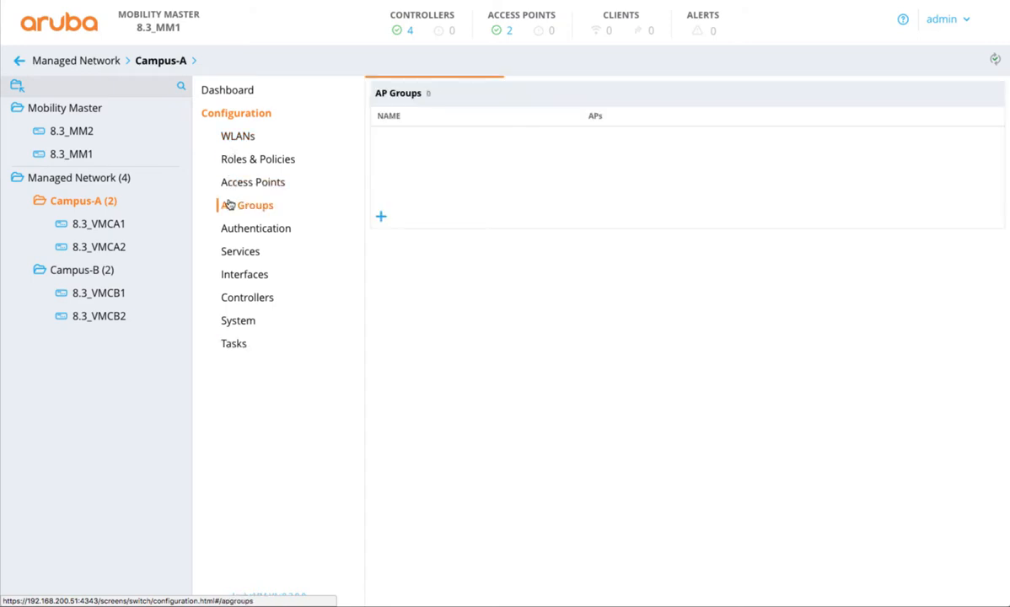
click(430, 178)
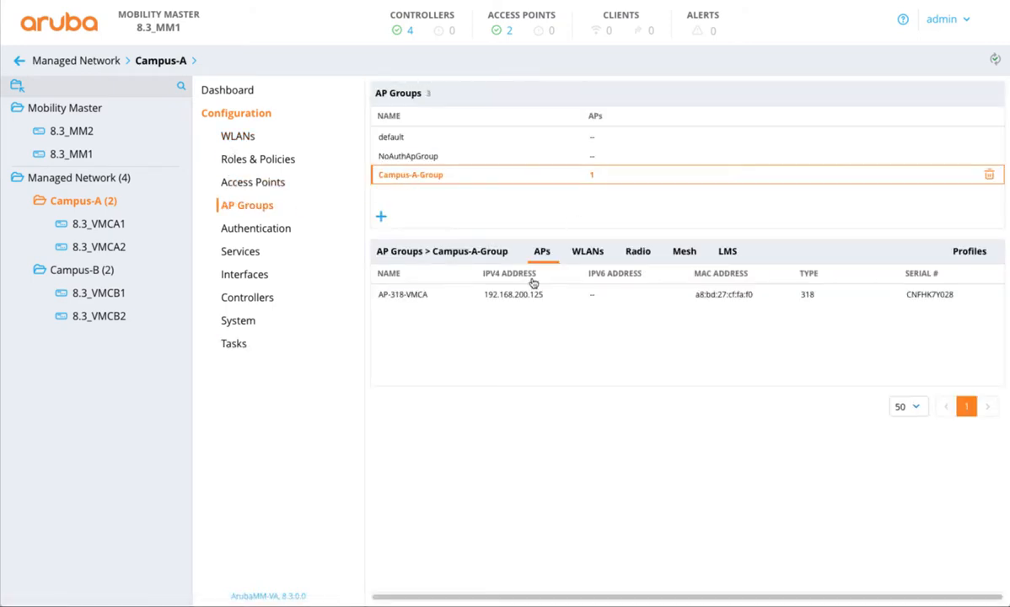
click(585, 252)
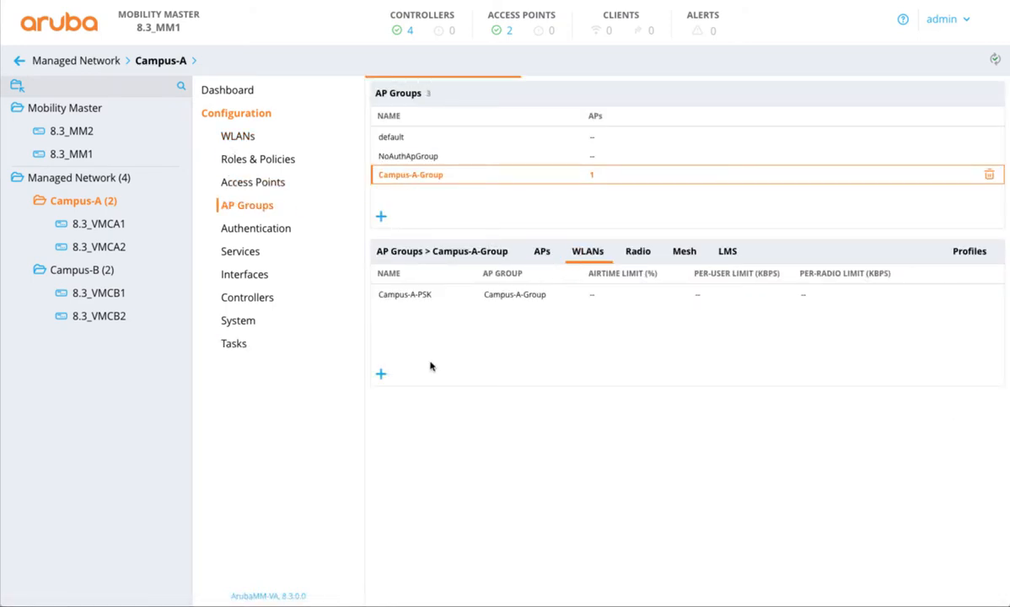
click(381, 375)
click(444, 107)
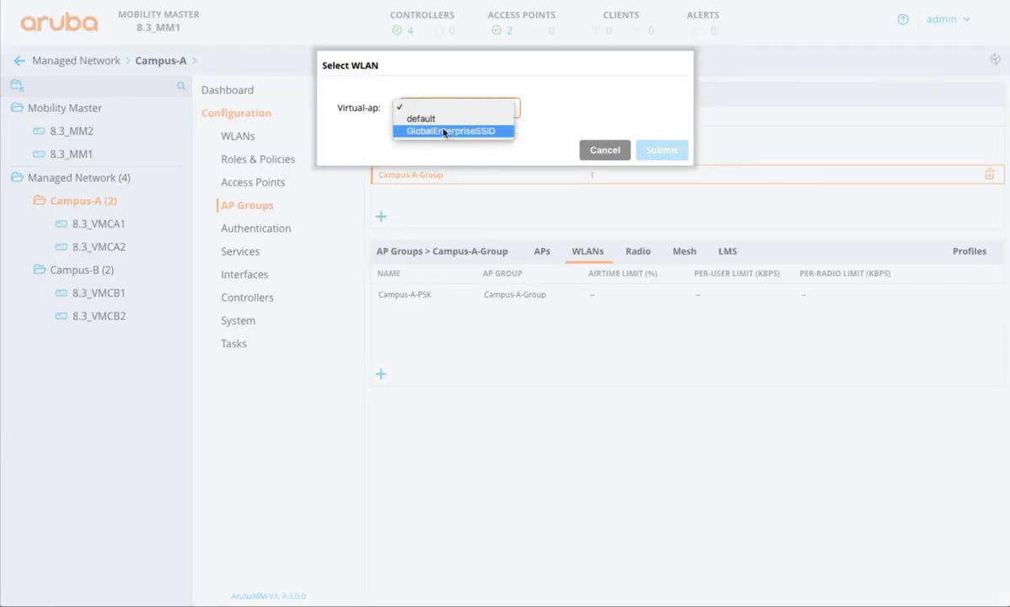
click(445, 129)
click(668, 156)
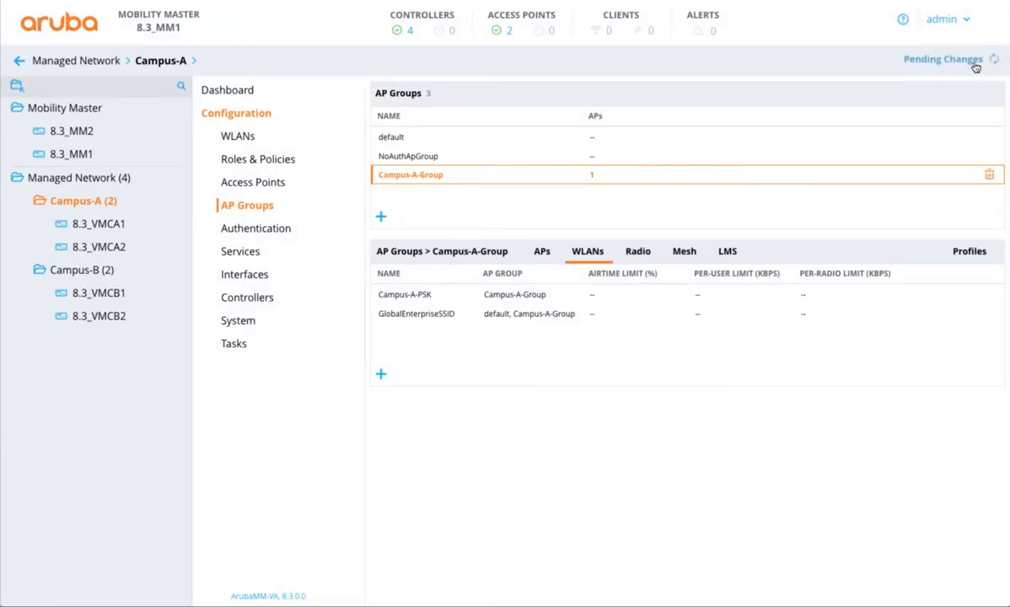
Step: Deploy the pending AP group changes to the Campus-A controllers
click(943, 62)
click(727, 179)
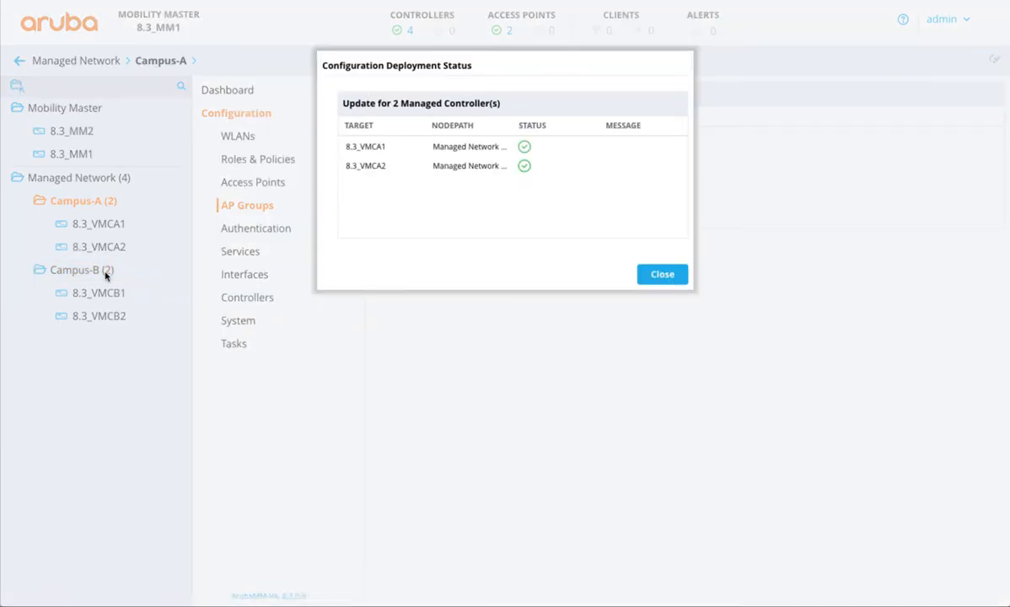
click(646, 275)
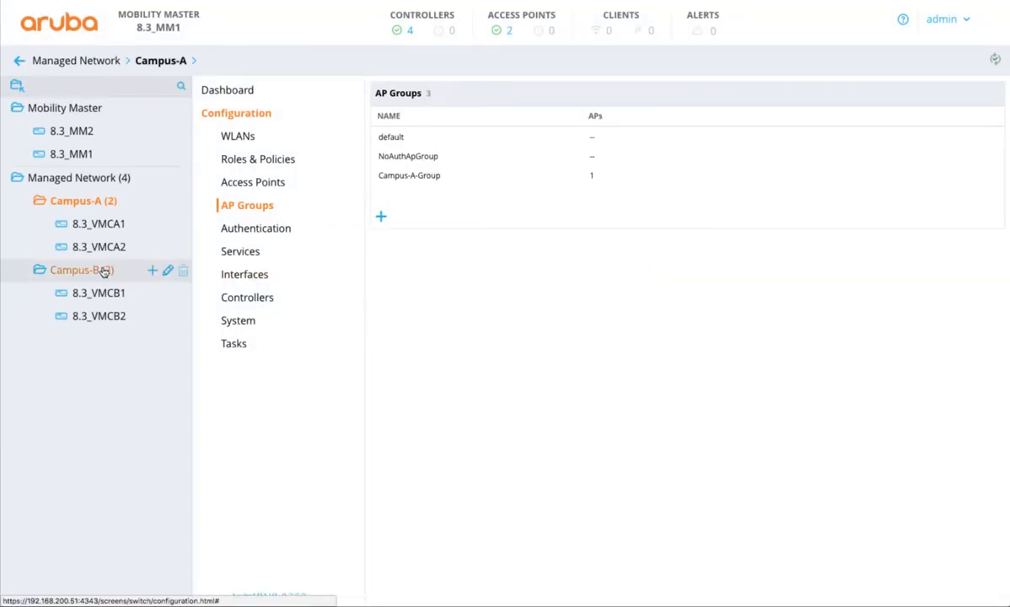
Step: Add the GlobalEnterpriseSSID virtual AP to the WLANs of Campus-B-Group in the Campus-B AP groups
click(97, 269)
click(393, 177)
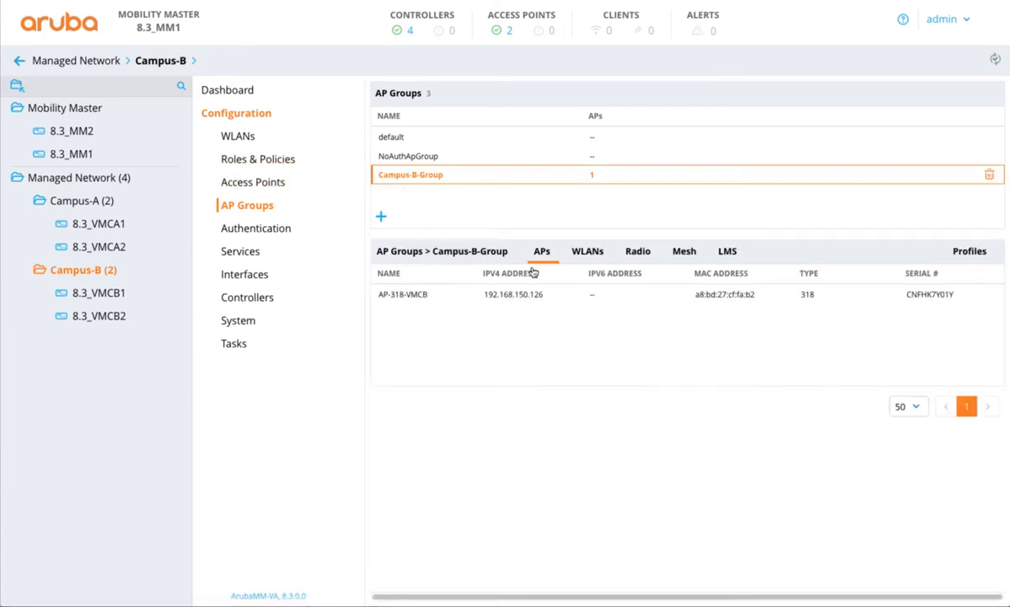
click(582, 250)
click(496, 301)
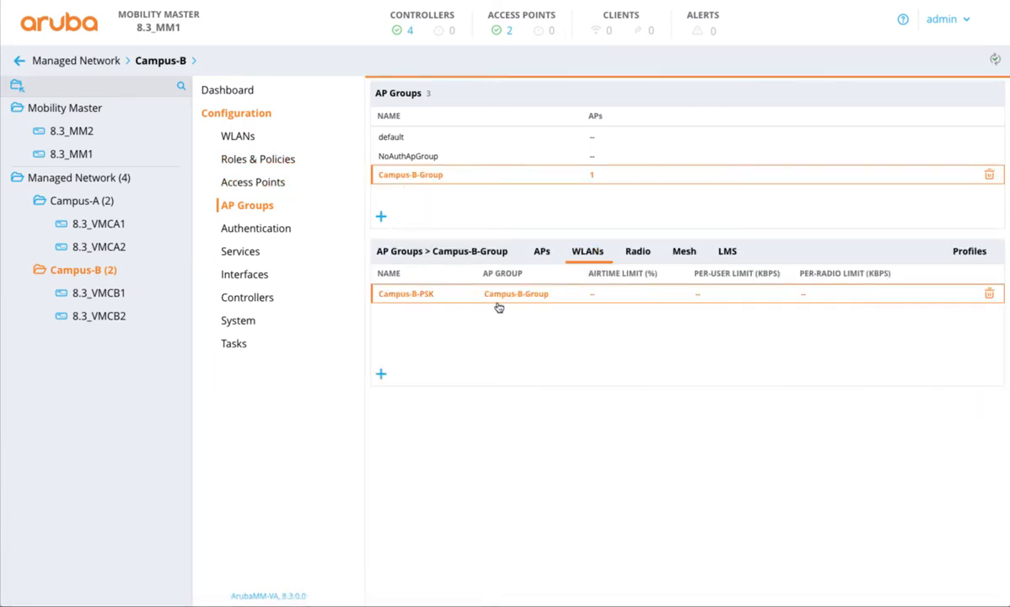
click(381, 374)
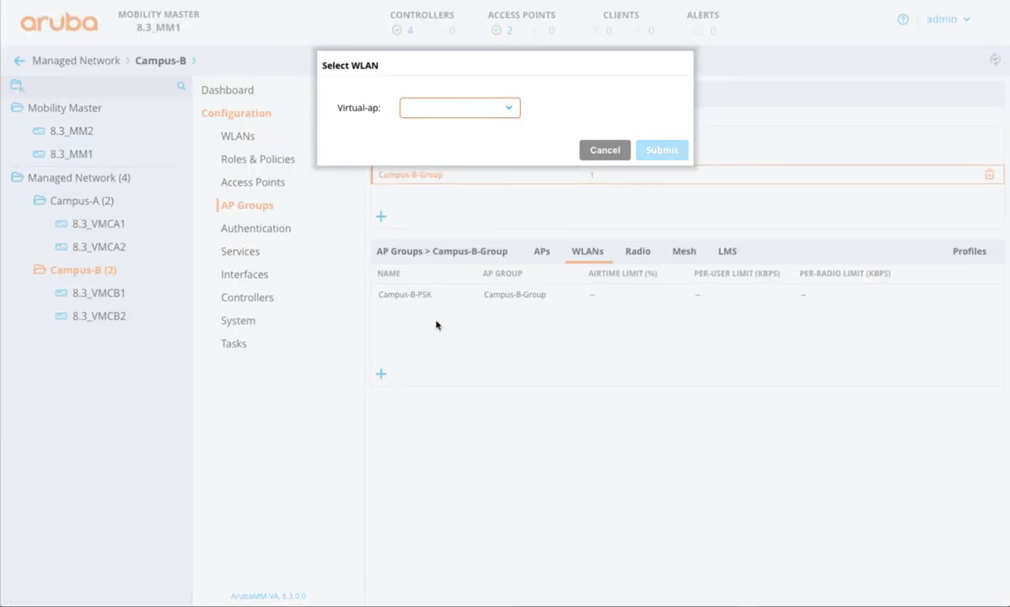
click(494, 107)
key(Return)
click(654, 151)
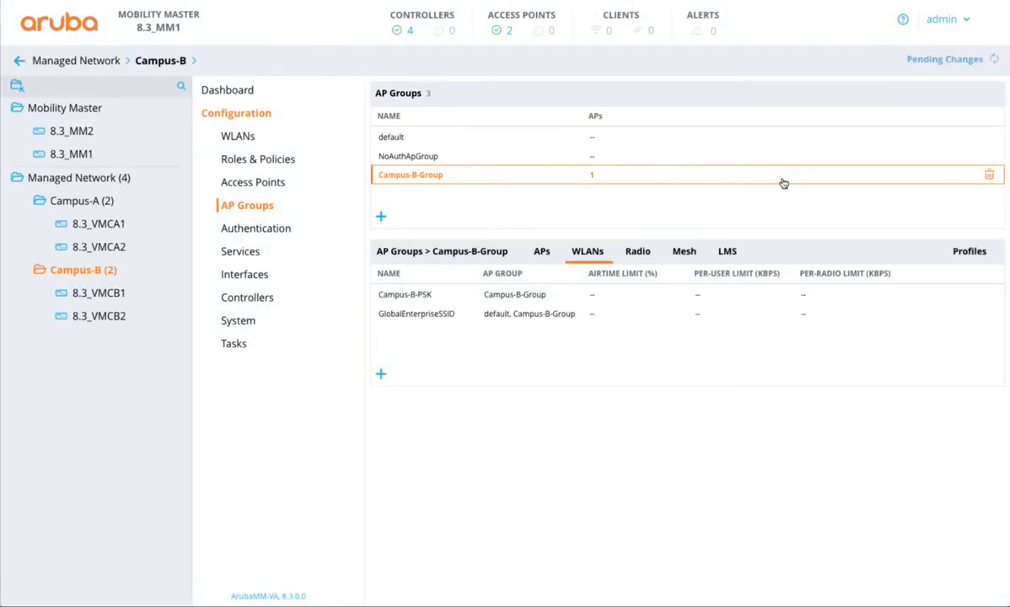
Step: Deploy the pending AP group changes to the Campus-B controllers
click(936, 60)
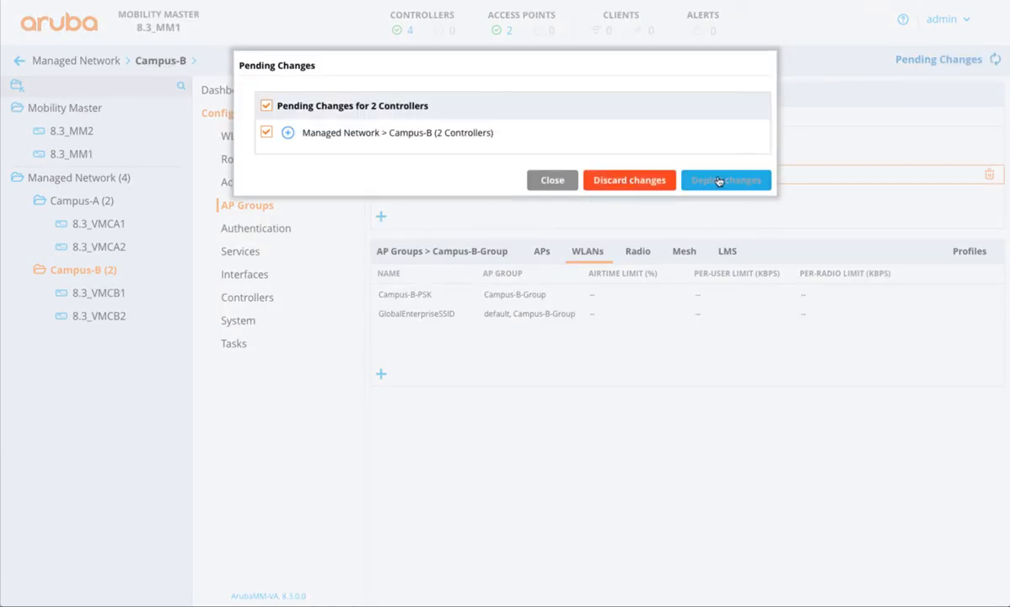
click(715, 179)
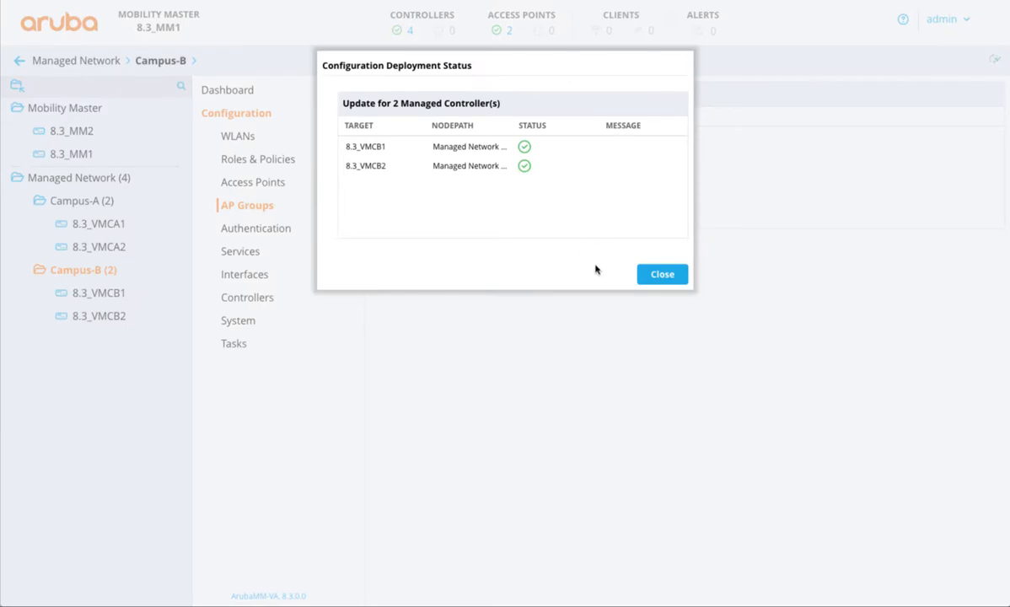
click(662, 272)
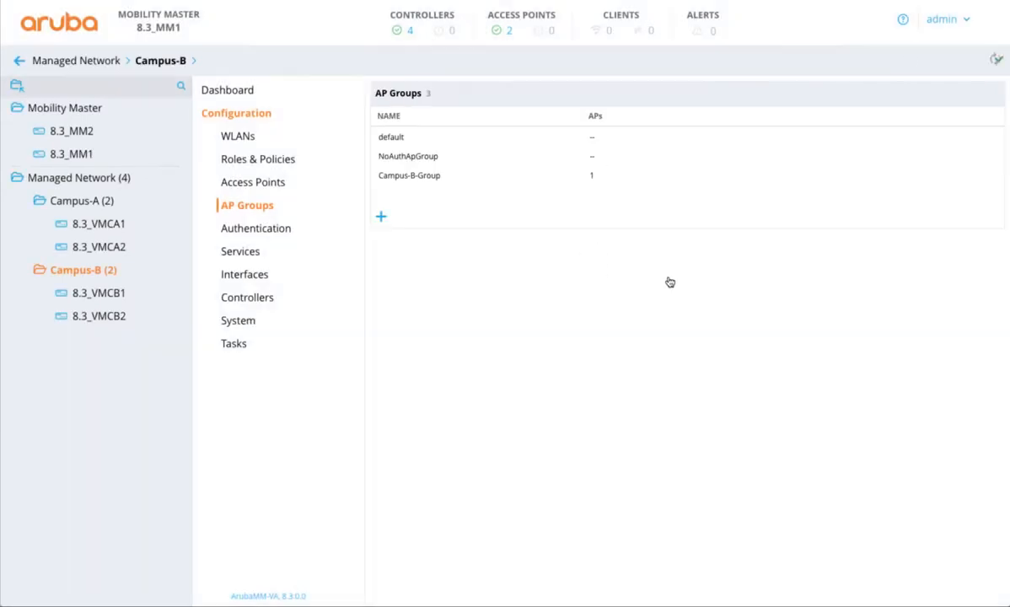
Step: Check the access points listed in the Managed Network dashboard
click(127, 179)
click(227, 98)
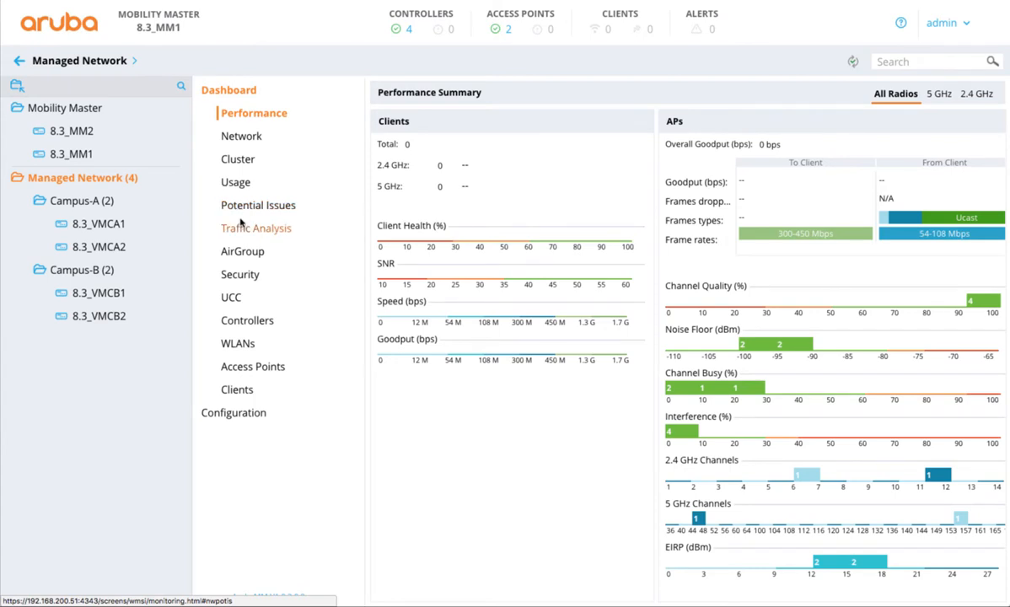
click(261, 365)
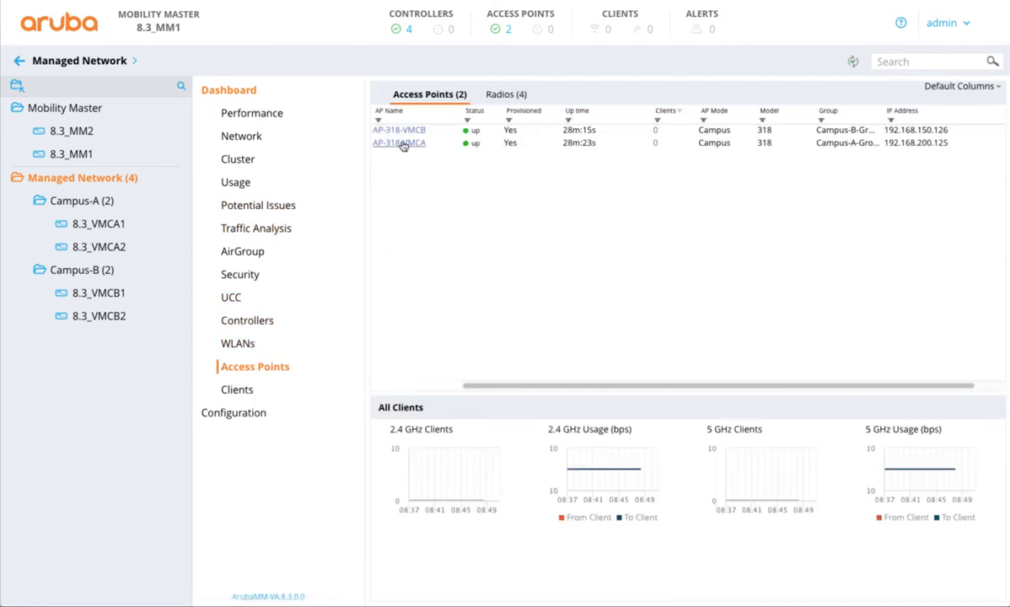
Step: Check the WLANs on AP-318-VMCA, and switch to the Wi-Fi scanner to filter the detected networks by Global
click(404, 145)
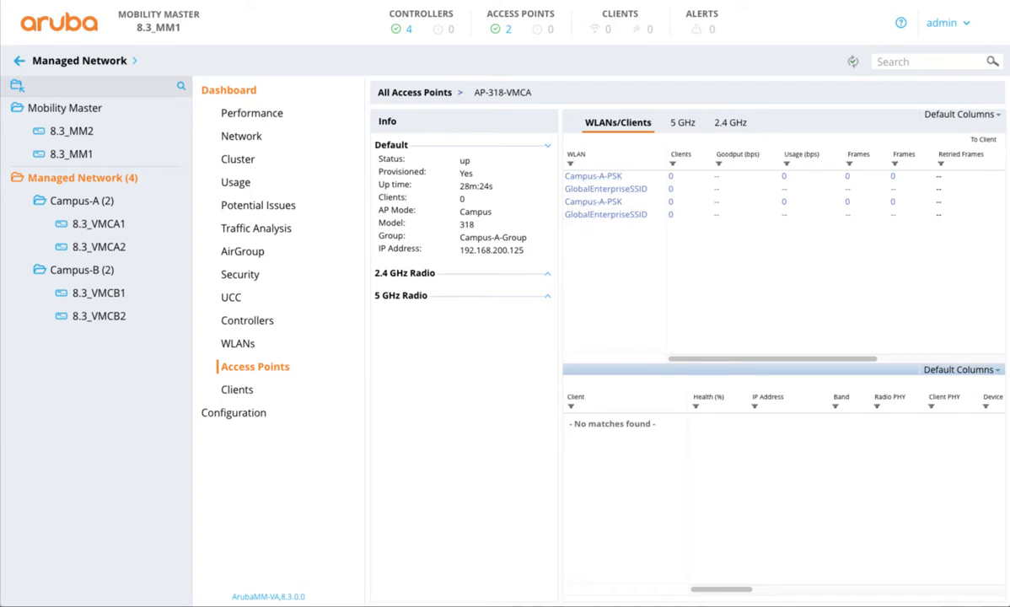
drag(1009, 126, 402, 126)
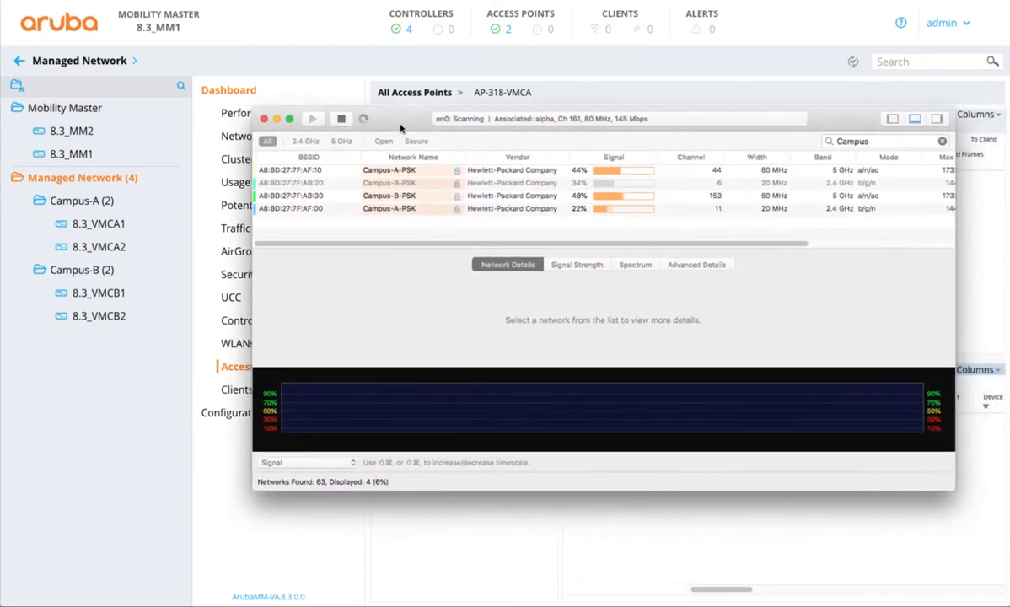
double_click(858, 141)
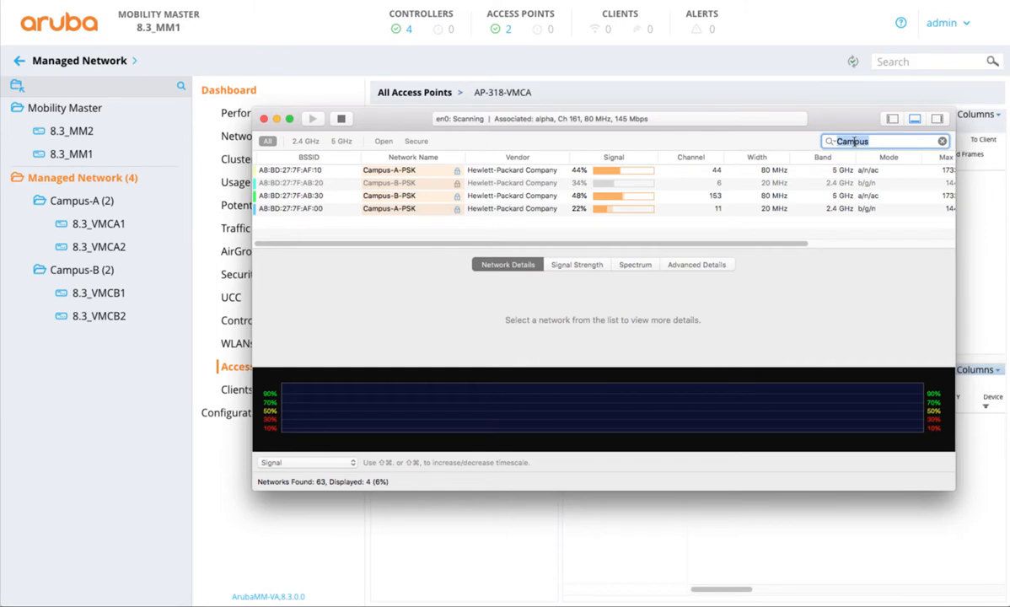
text(Global)
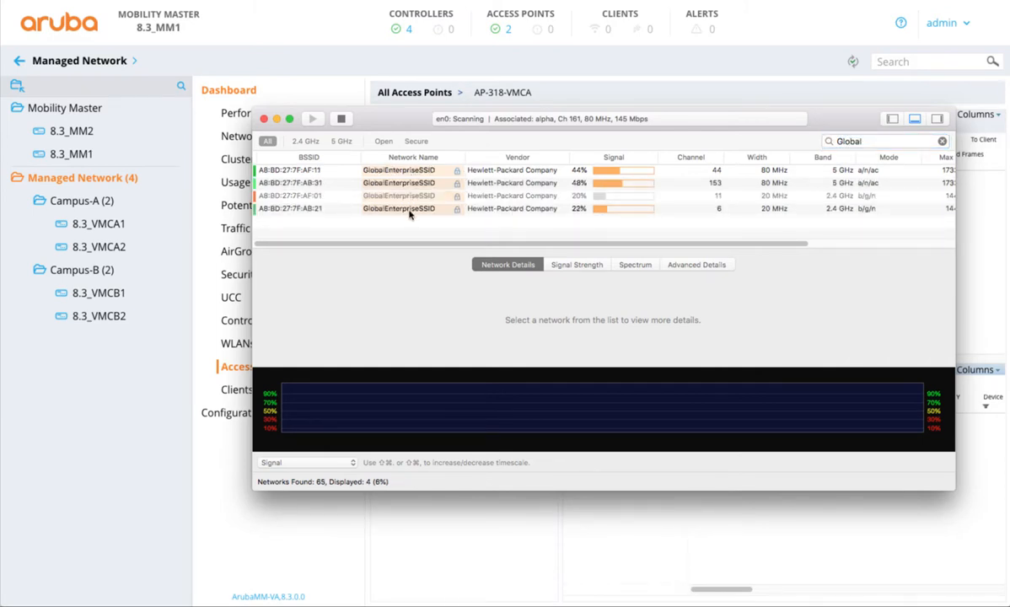
drag(406, 121, 392, 187)
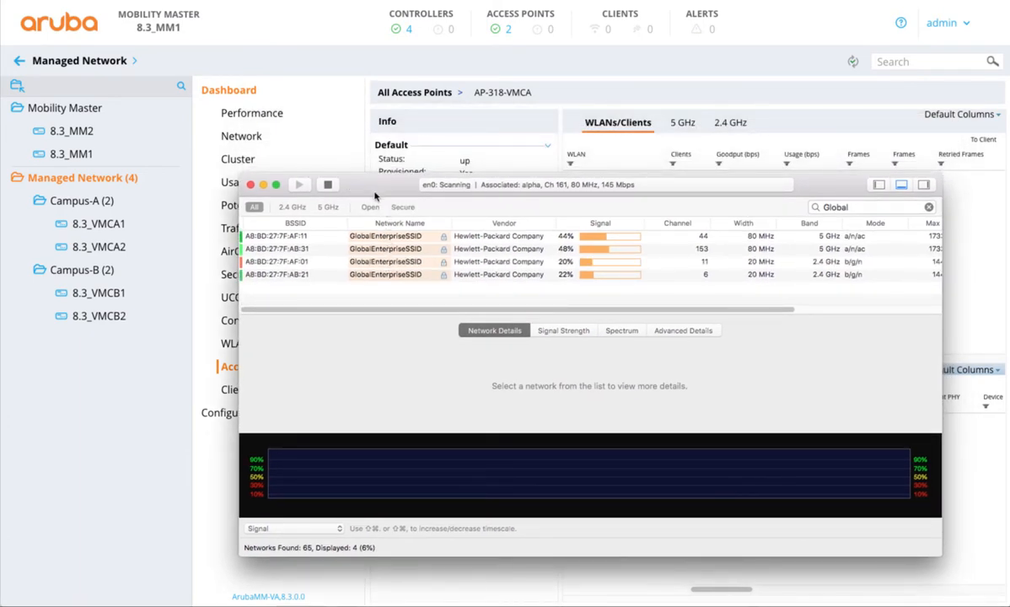
drag(374, 190, 1009, 113)
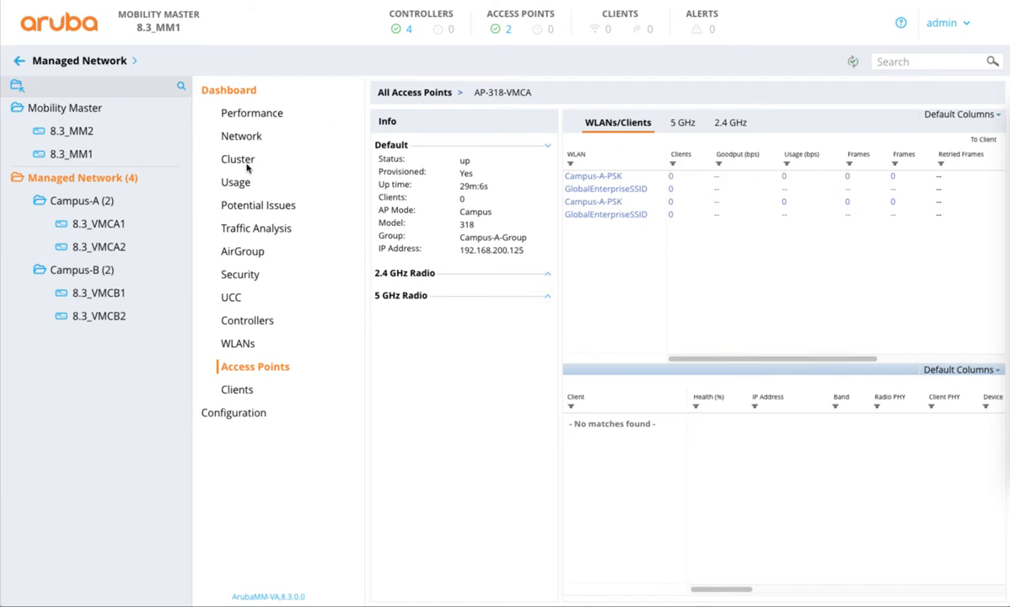
Step: Examine the connected wireless client's connection info, UCC data and charts, and return to the Managed Network node in the hierarchy
click(242, 390)
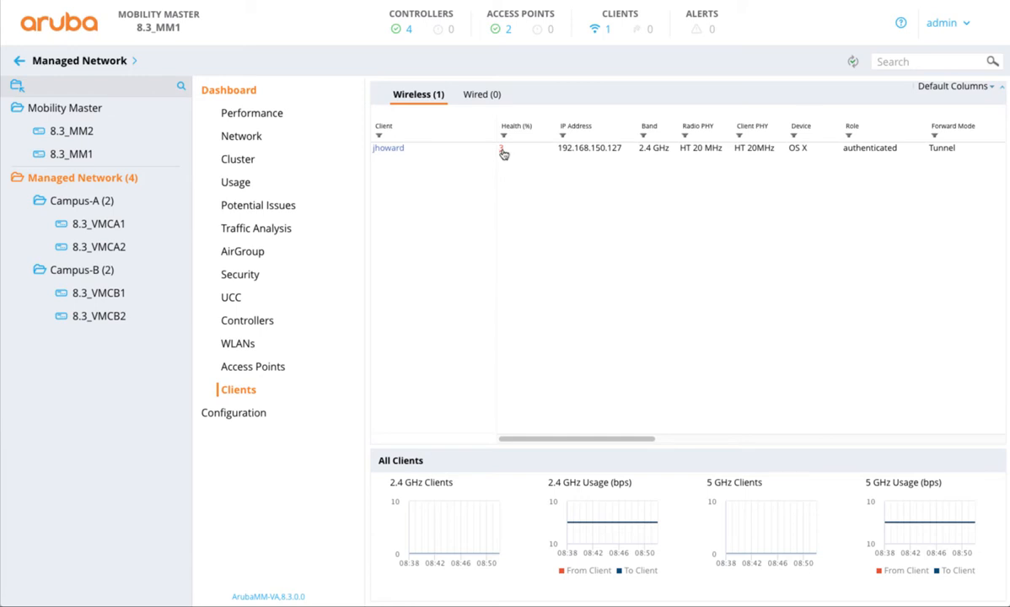
click(388, 149)
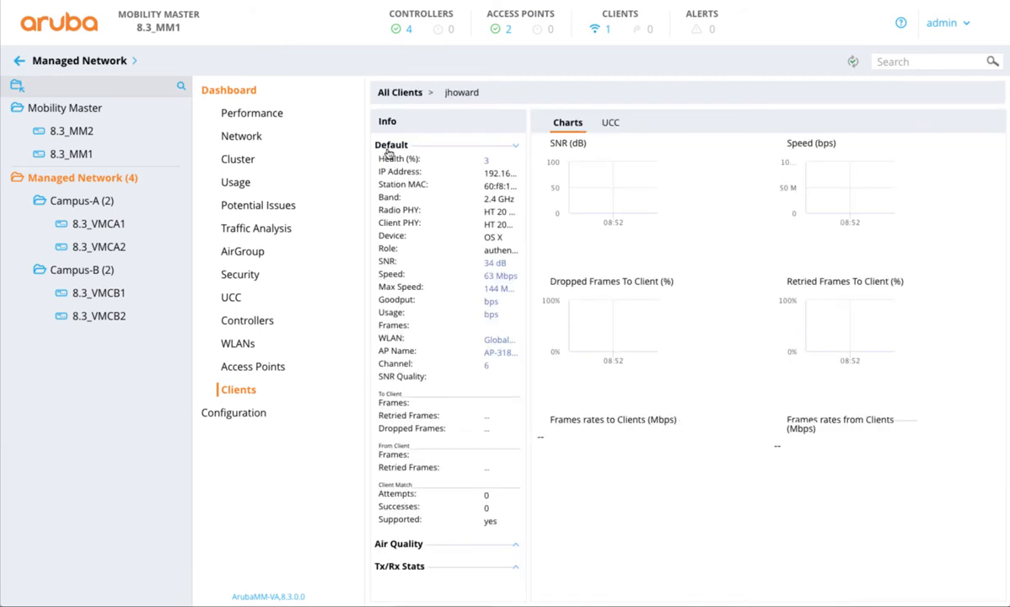
click(18, 61)
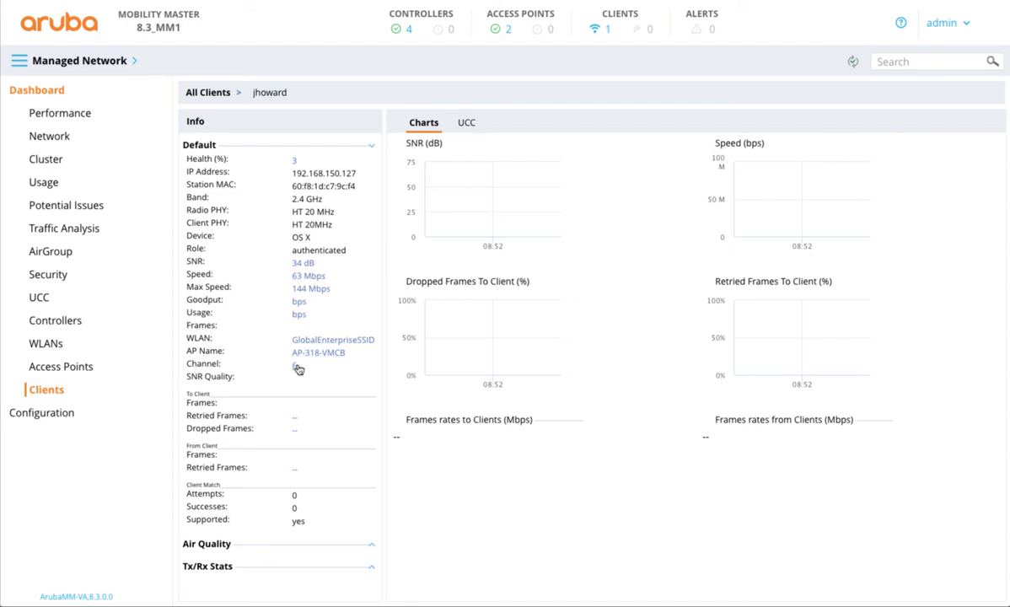
click(461, 129)
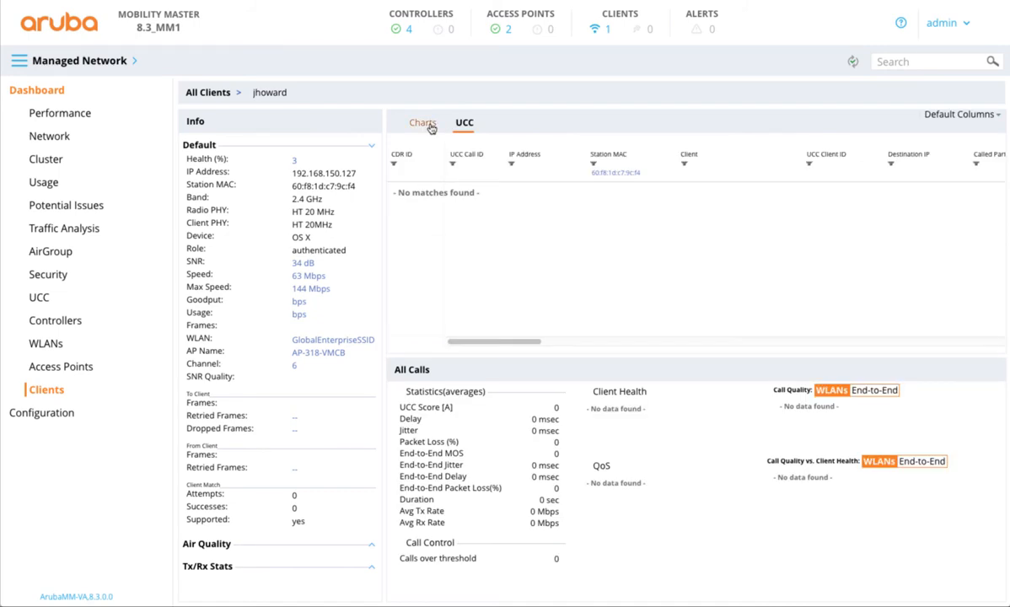
click(431, 127)
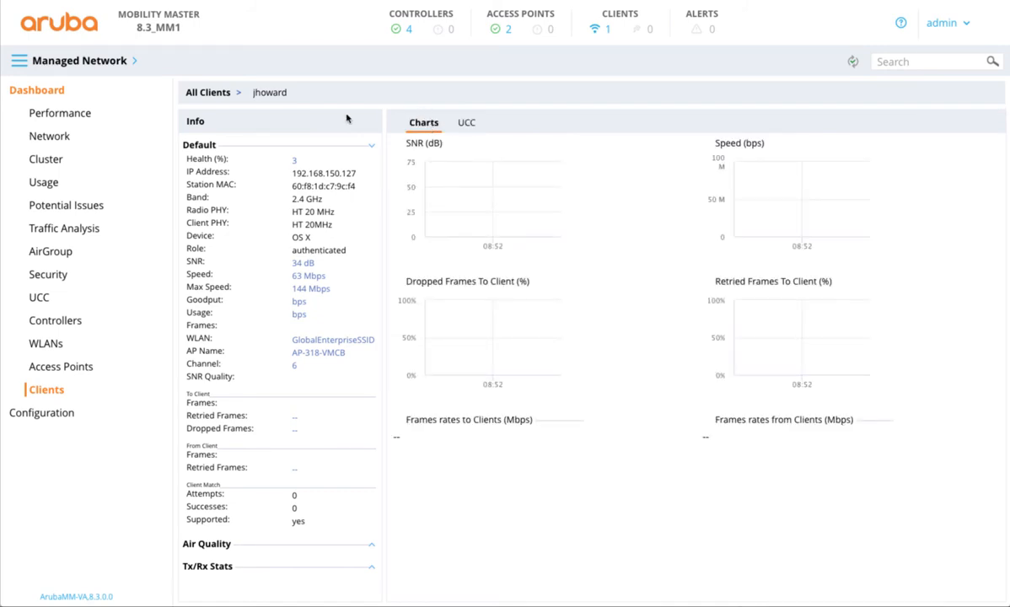
click(18, 60)
click(84, 185)
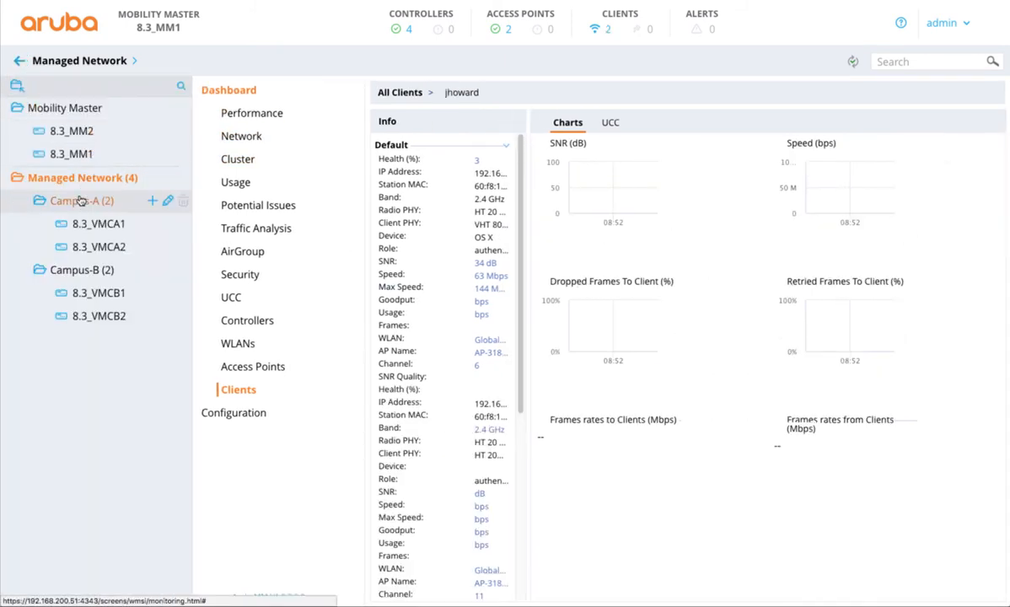